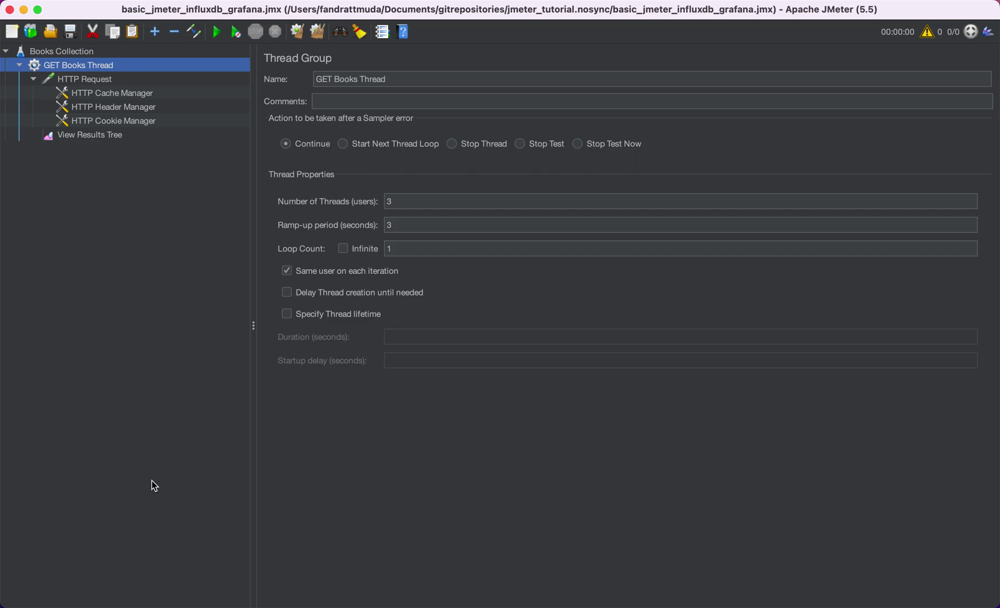
# Run the test plan with View Results Tree open and inspect the response data of the first HTTP Request
pyautogui.click(96, 135)
pyautogui.click(216, 36)
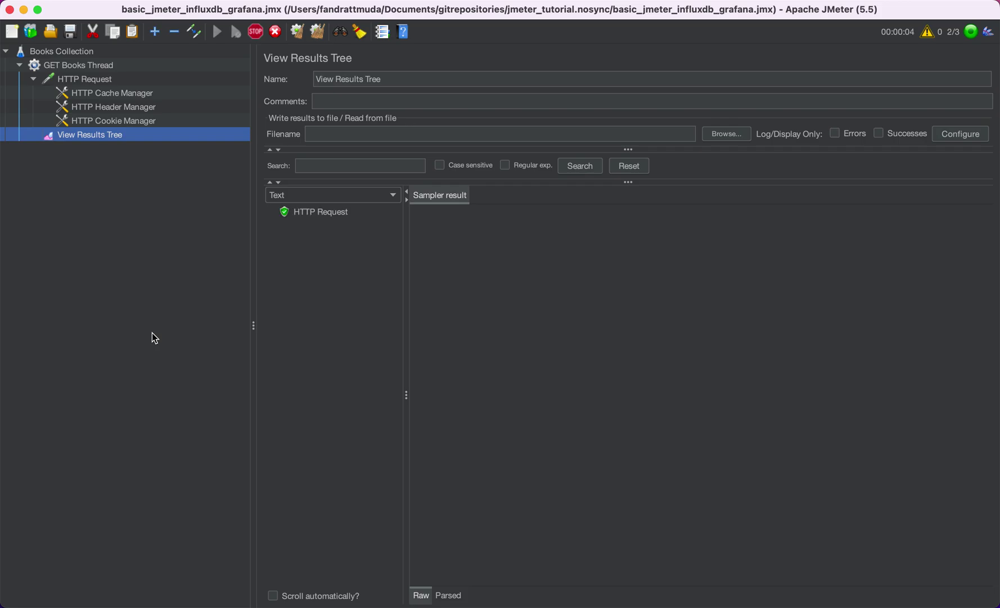
pyautogui.click(307, 211)
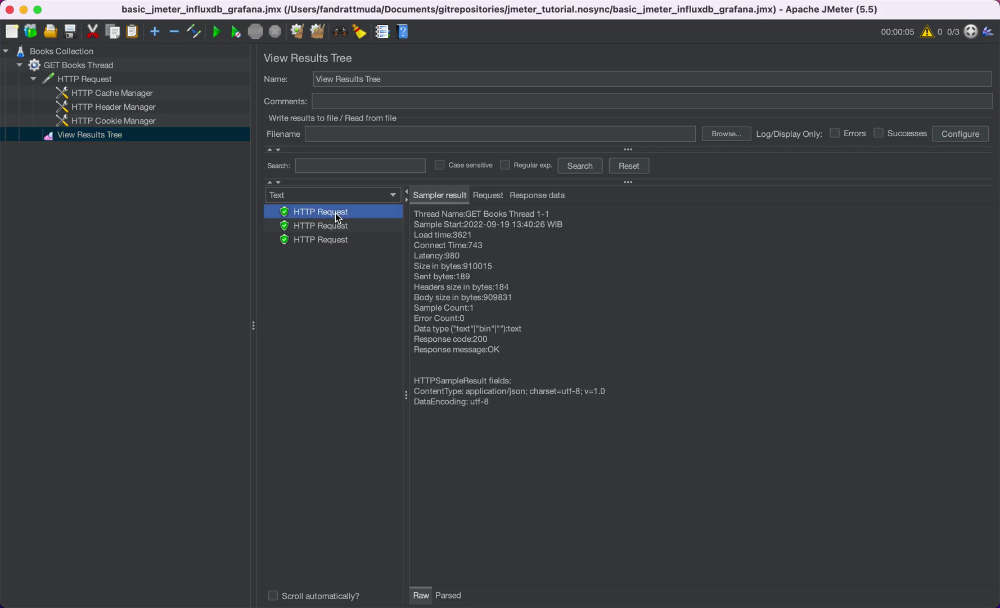
pyautogui.click(534, 195)
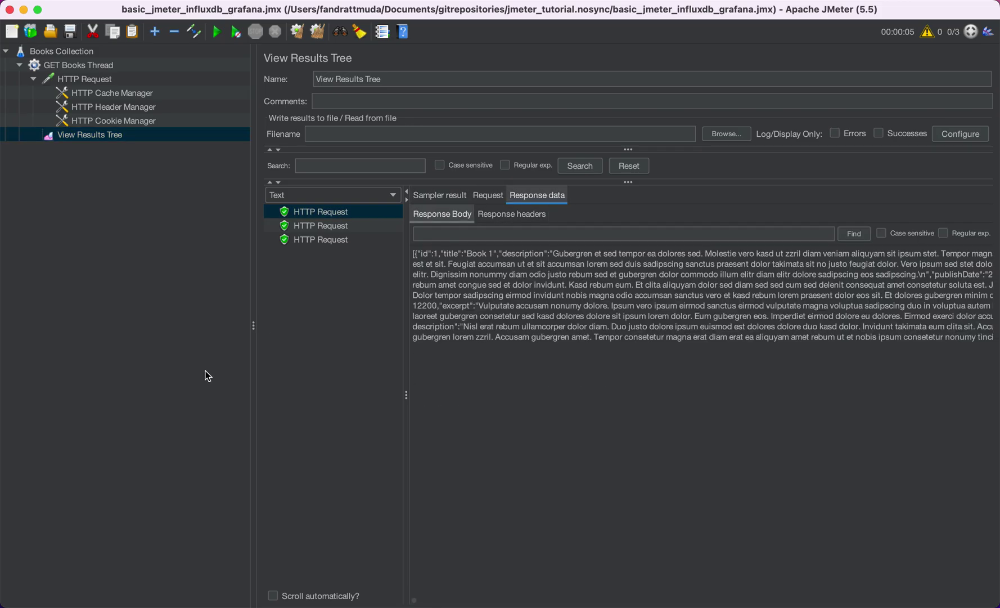
# Set the ramp-up period of the GET Books Thread group to 1 second and run the test plan again
pyautogui.click(93, 53)
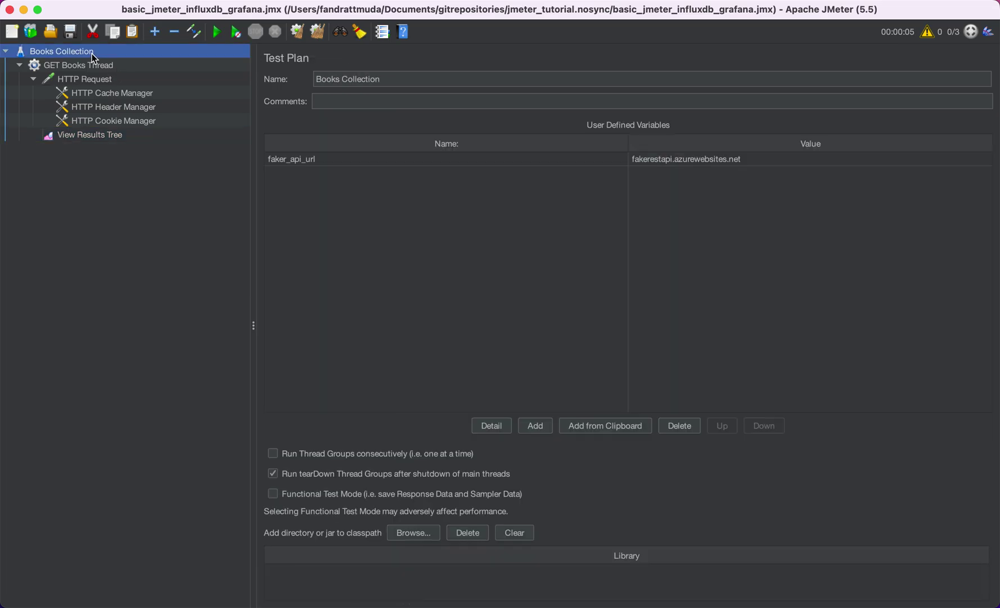
pyautogui.click(103, 67)
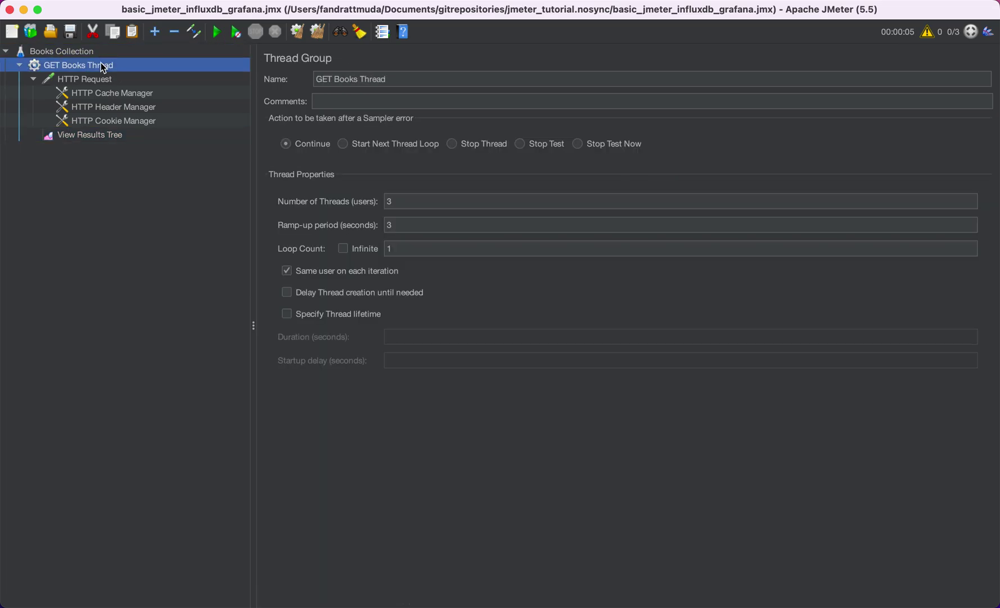
pyautogui.doubleClick(404, 226)
pyautogui.write('1')
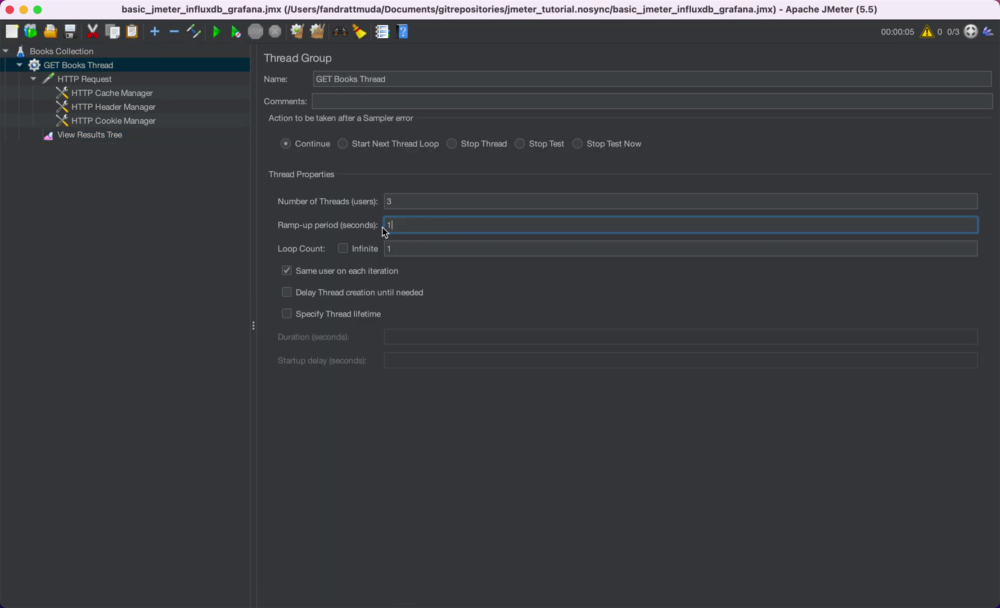
pyautogui.click(222, 32)
# Examine the response bodies of the latest HTTP Request samples in View Results Tree
pyautogui.click(113, 136)
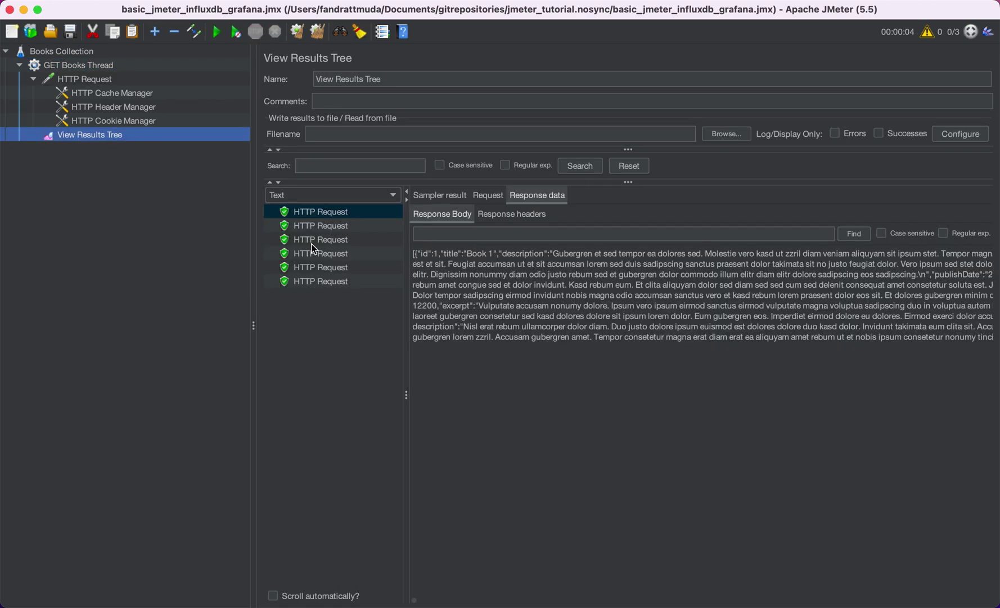
pyautogui.click(326, 267)
pyautogui.click(328, 254)
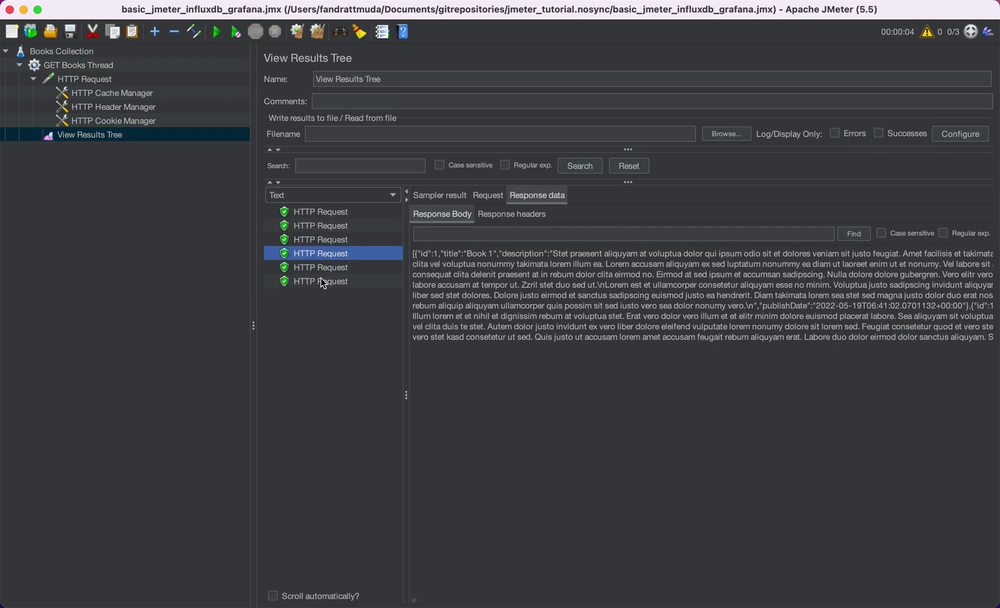
pyautogui.click(324, 281)
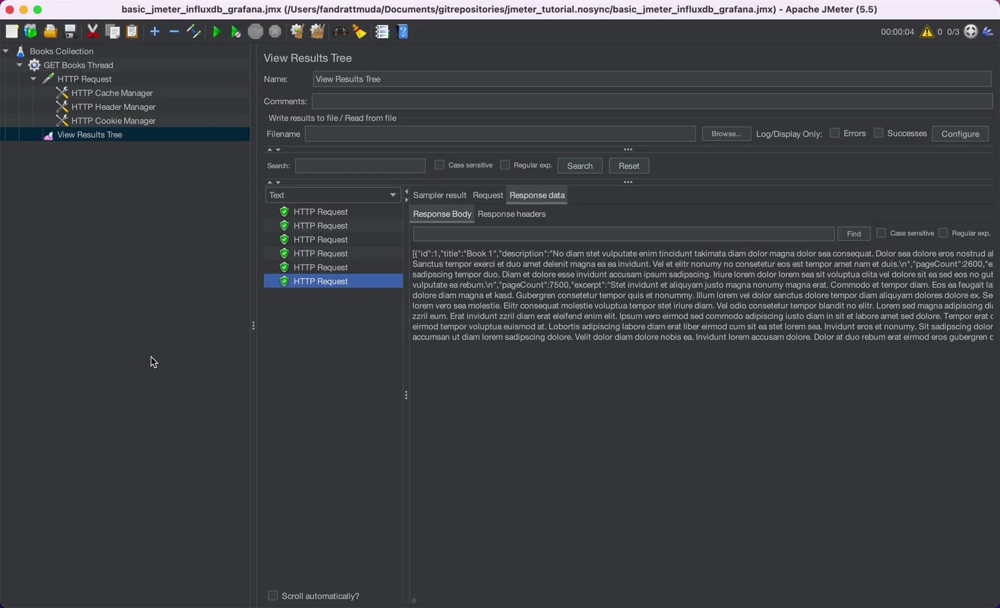
# Switch to Visual Studio Code and copy the jmeter command from line 3 of README.md, without the leading quote marker
pyautogui.press('super+Tab')
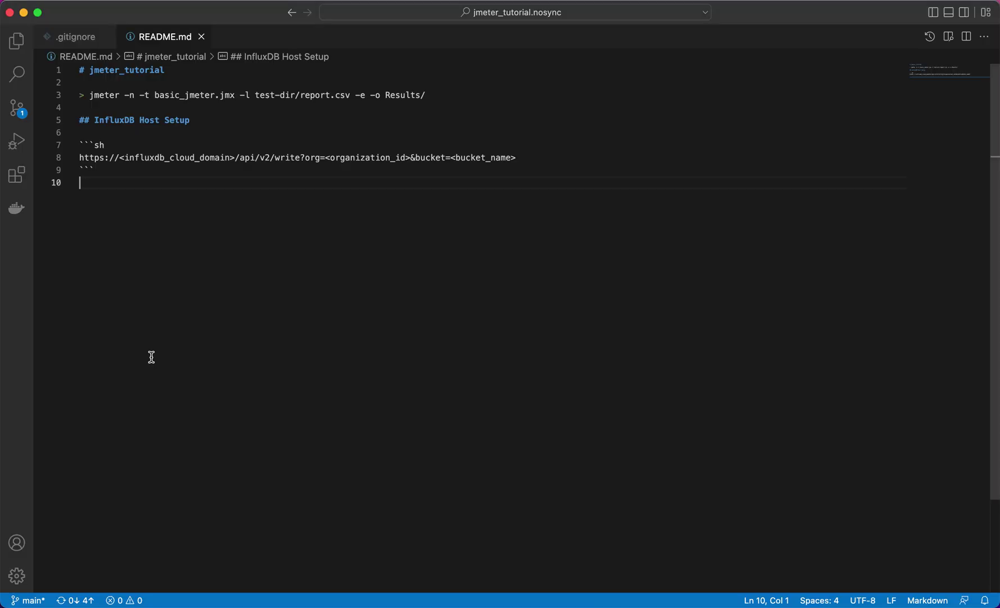
pyautogui.click(147, 88)
pyautogui.press('Home')
pyautogui.press('Right')
pyautogui.press('Right')
pyautogui.hotkey('shift', 'End')
pyautogui.press('super+c')
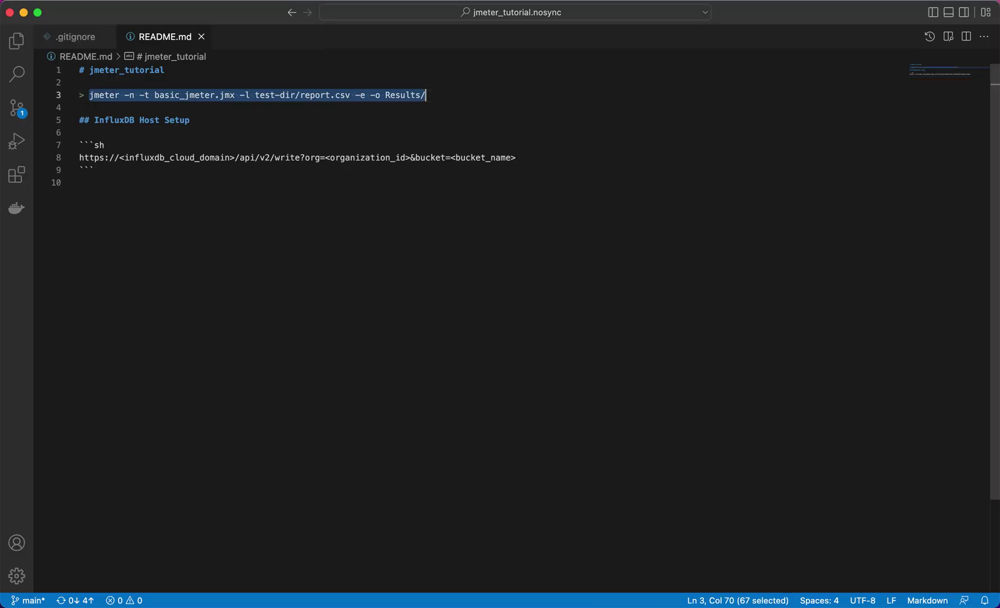
# In the terminal, run jmeter -n -t basic_jmeter_influxdb_grafana.jmx -l test-dir/report.csv -e -o Results/
pyautogui.press('super+Tab')
pyautogui.press('super+Tab')
pyautogui.press('super+Tab')
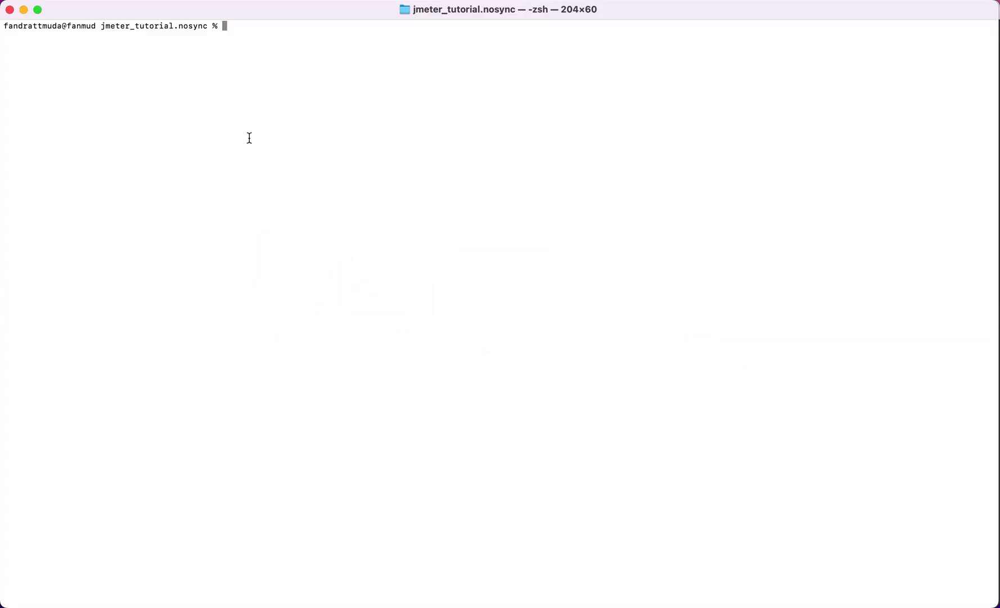
pyautogui.press('super+v')
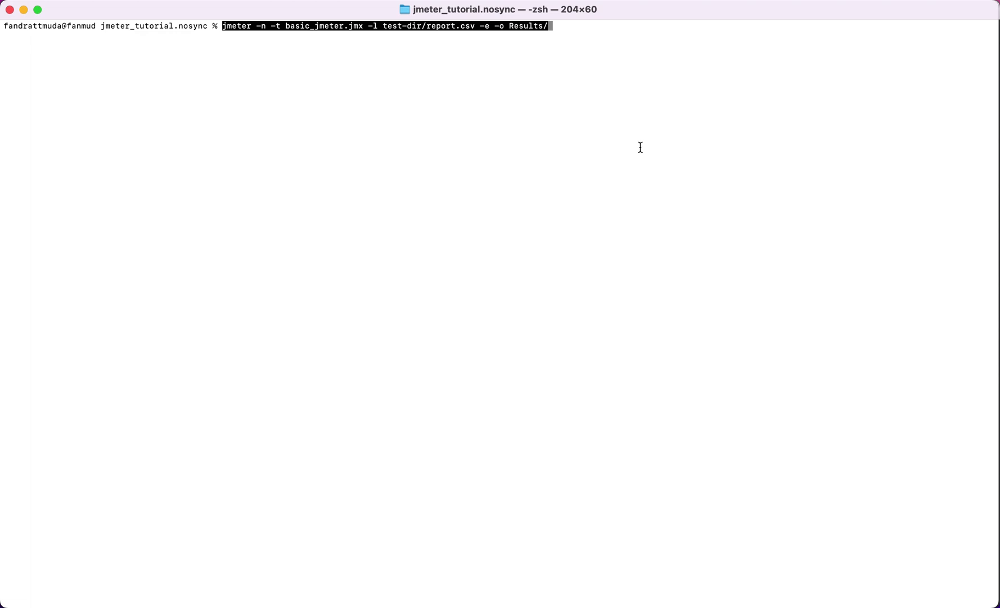
pyautogui.press('Up')
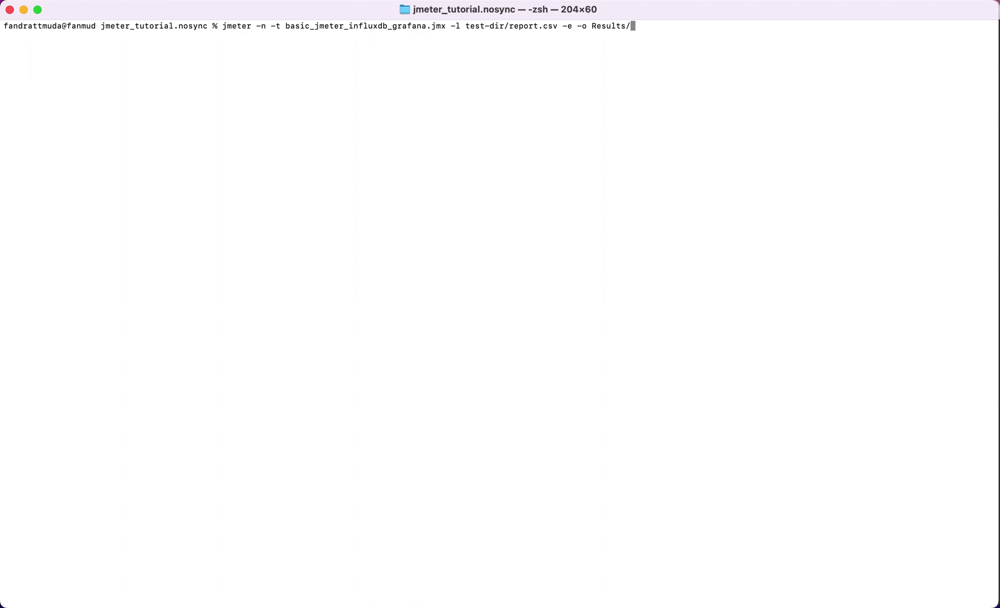
pyautogui.press('Return')
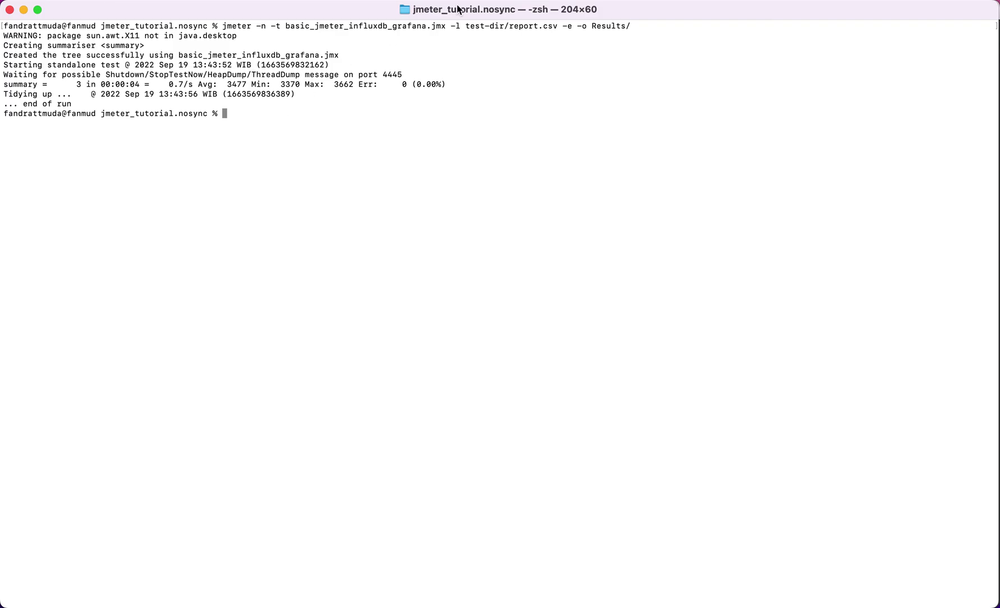
# Switch to Finder, open index.html from the Results folder and review the generated JMeter dashboard report
pyautogui.moveTo(592, 28); pyautogui.dragTo(640, 27)
pyautogui.press('super+Tab')
pyautogui.click(219, 83)
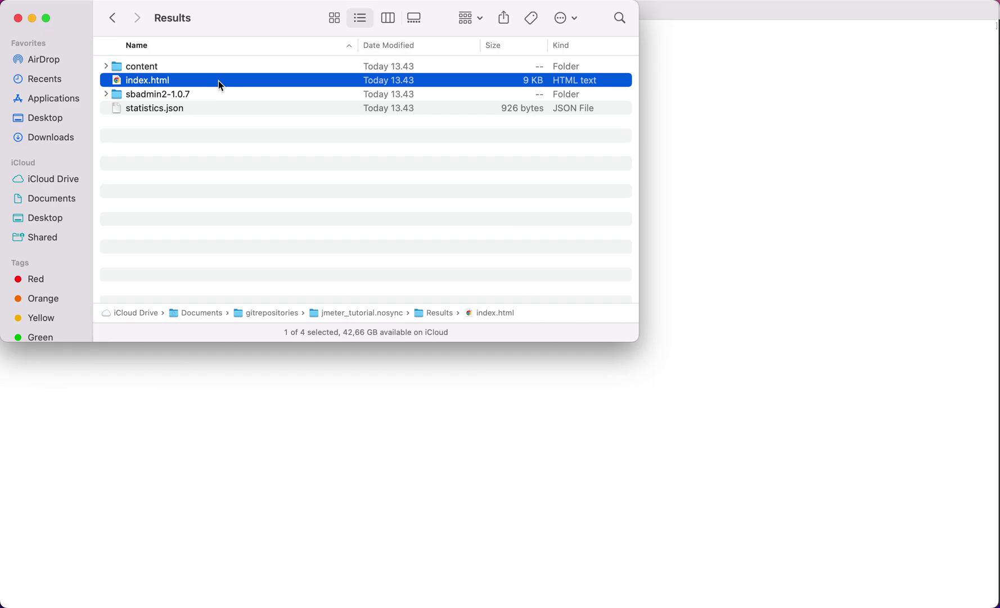
pyautogui.doubleClick(218, 81)
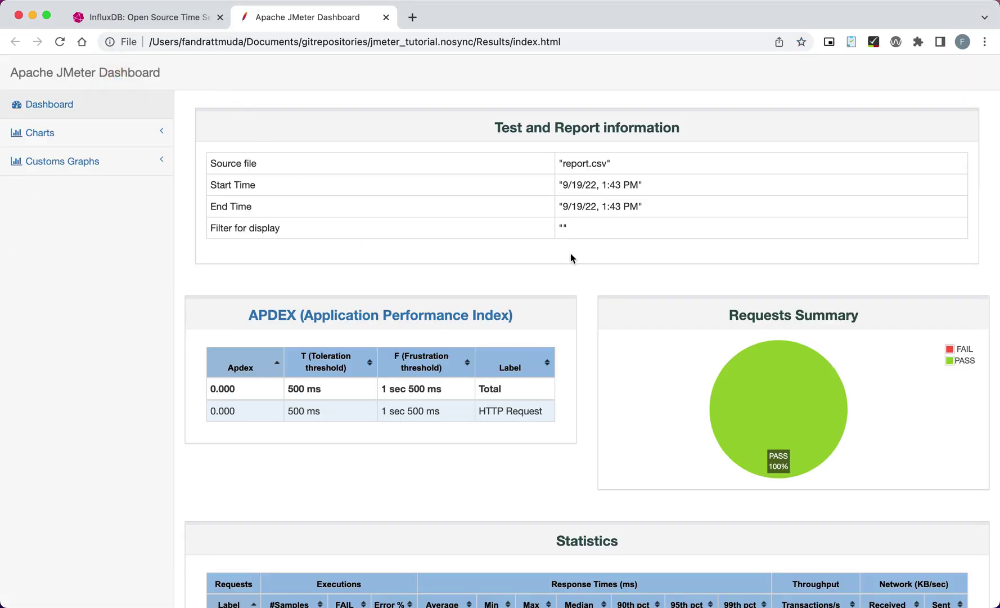
pyautogui.scroll(-7, 573, 300)
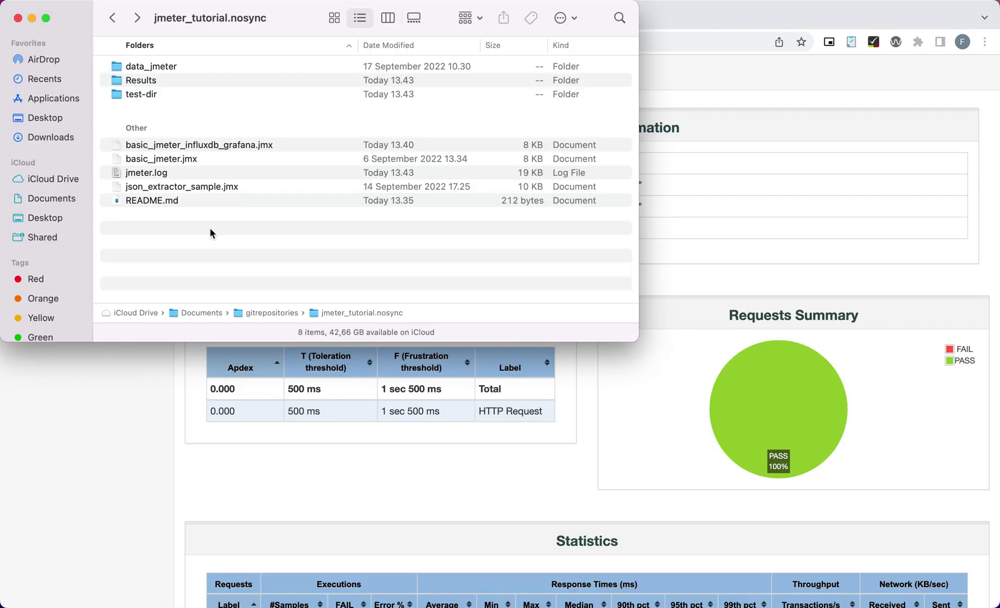
# Open report.csv from the test-dir folder and look through all its result columns
pyautogui.doubleClick(162, 95)
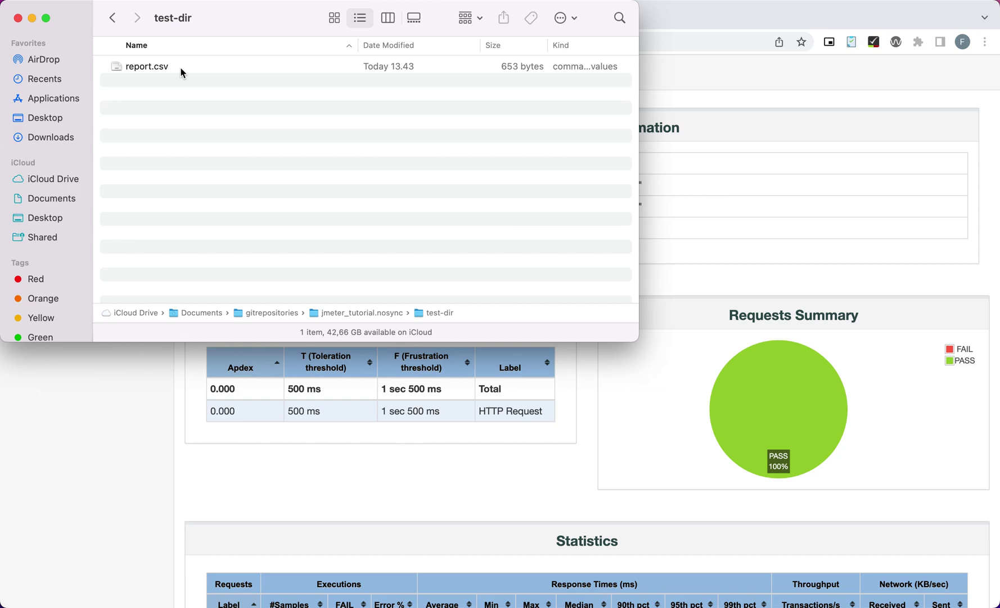
pyautogui.doubleClick(181, 68)
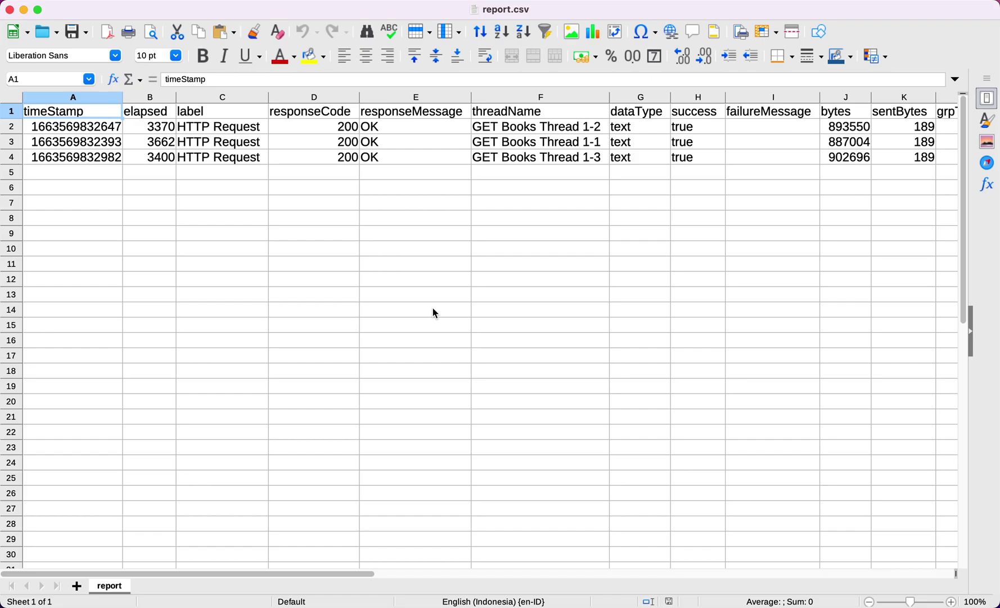
pyautogui.click(78, 131)
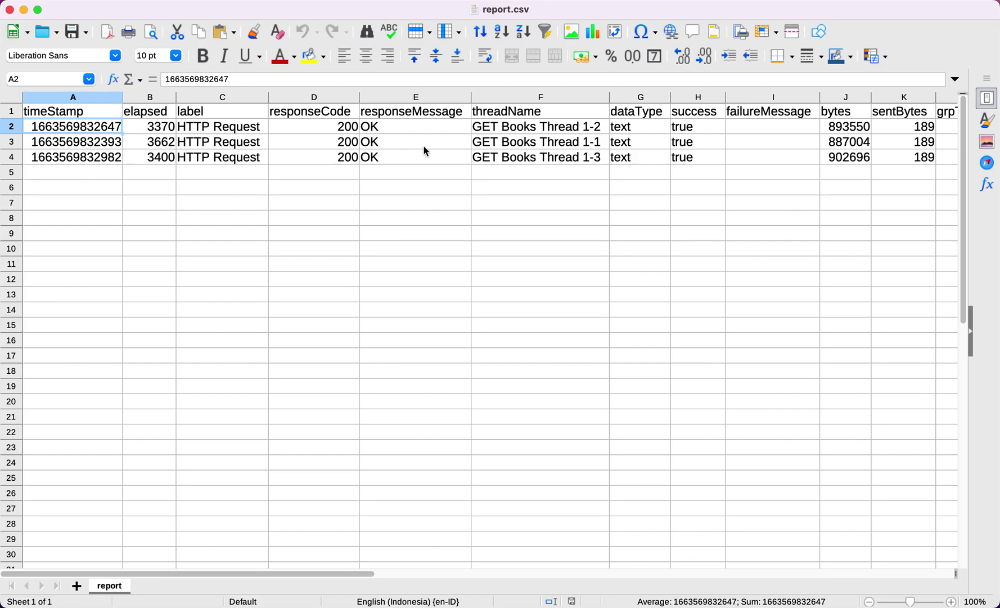
pyautogui.hscroll(6, 424, 150)
pyautogui.hscroll(9, 534, 154)
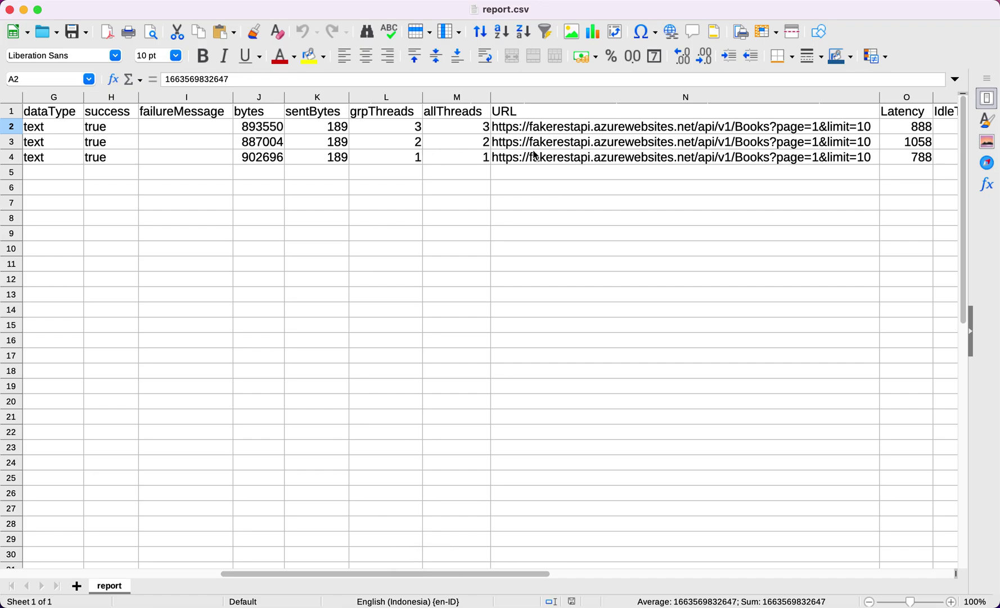
pyautogui.hscroll(-15, 533, 149)
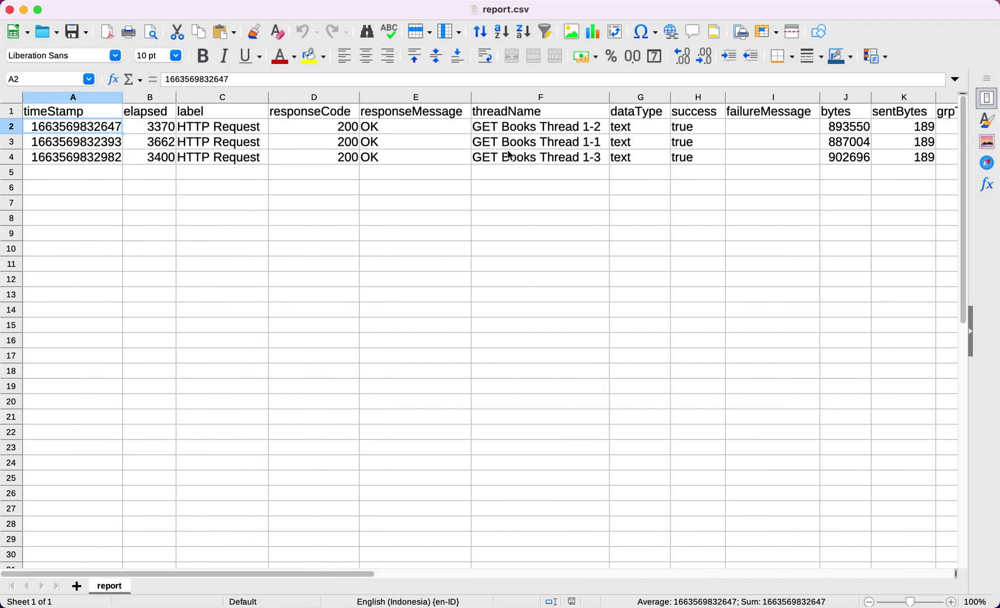
# Switch to the browser and open the InfluxDB Cloud 2.0 login from the InfluxData website
pyautogui.press('super+Tab')
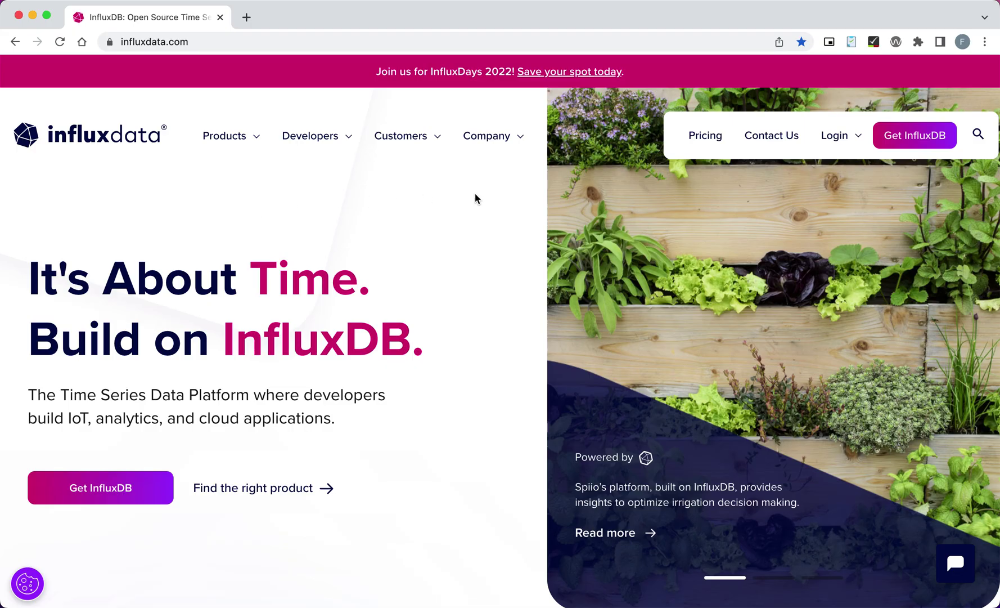
pyautogui.moveTo(839, 135)
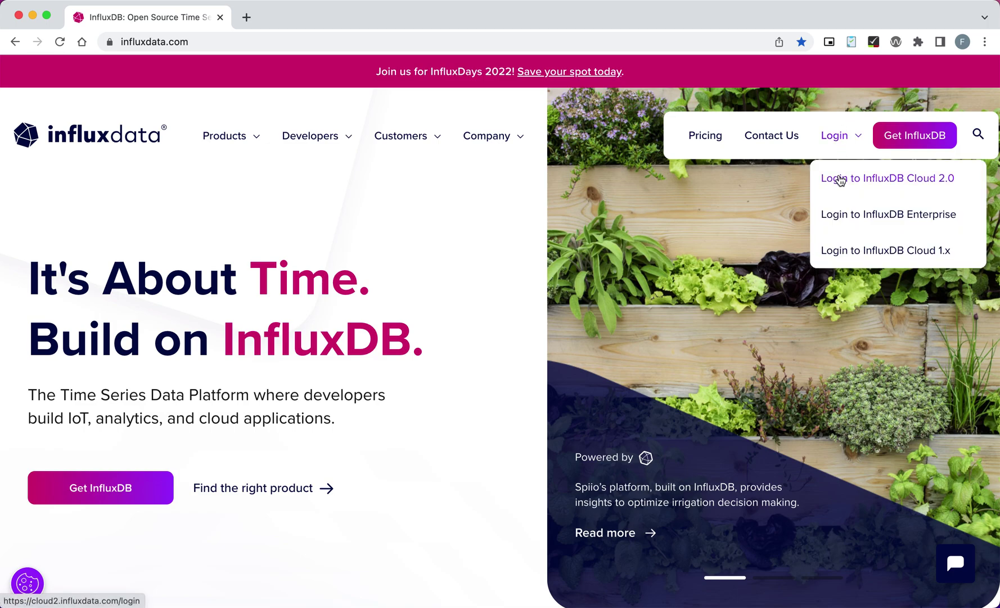
pyautogui.click(841, 180)
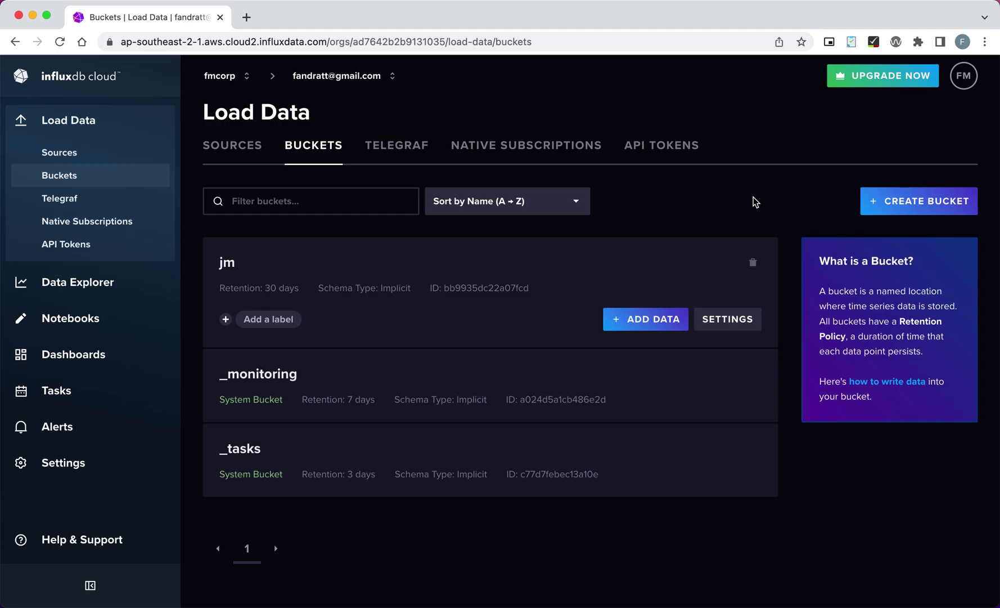
# Create a bucket named jmeter that deletes data older than 7 days, and open it for exploration
pyautogui.click(921, 197)
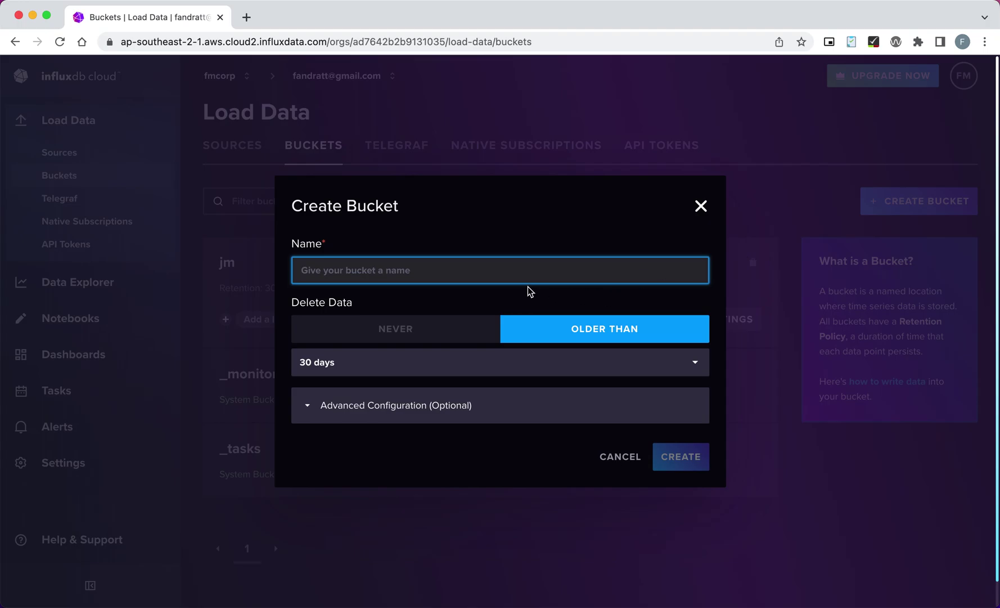
pyautogui.write('jmeter')
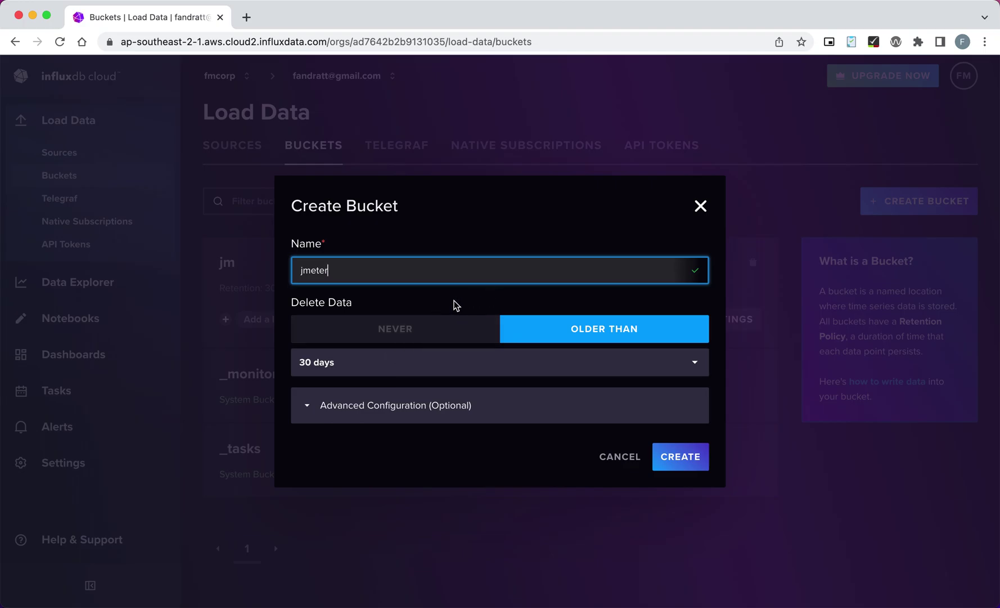
pyautogui.click(582, 329)
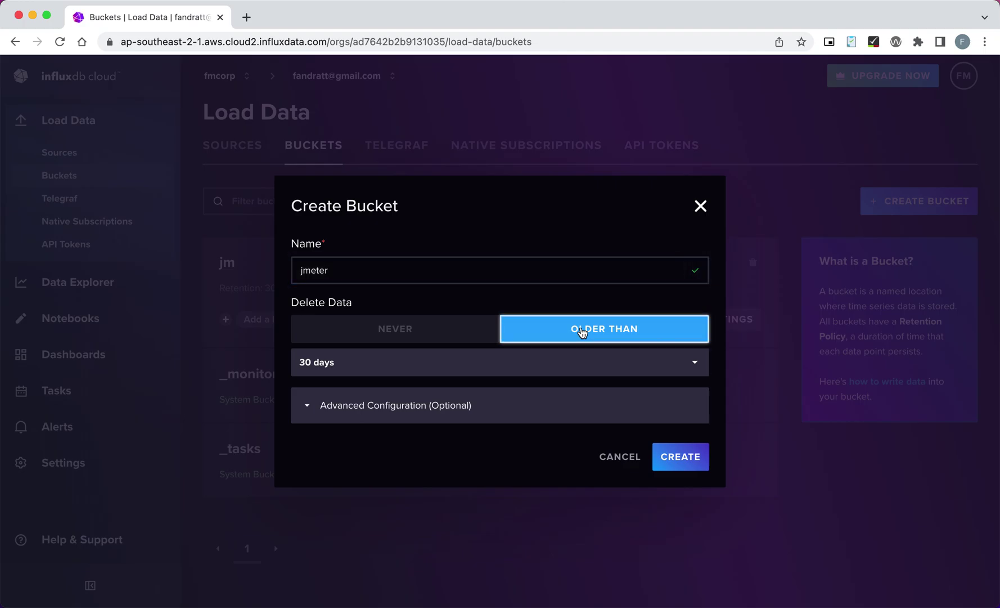
pyautogui.click(615, 374)
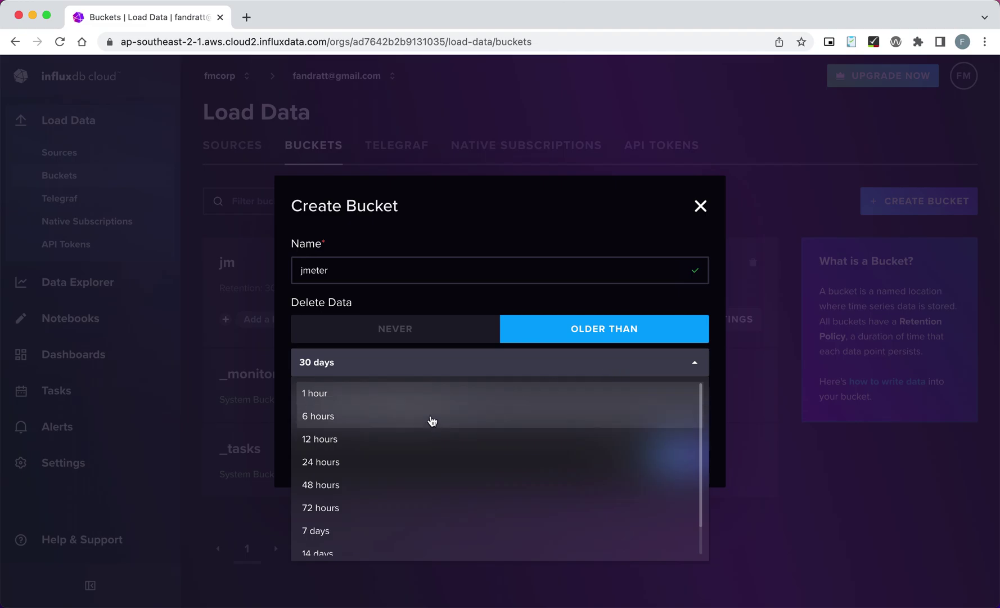
pyautogui.scroll(-2, 431, 417)
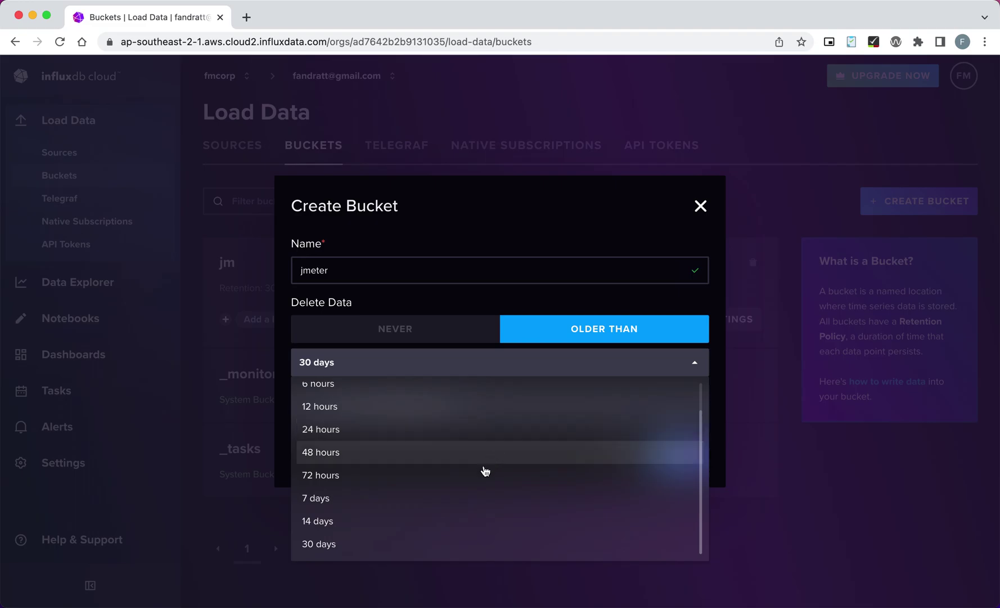
pyautogui.click(470, 490)
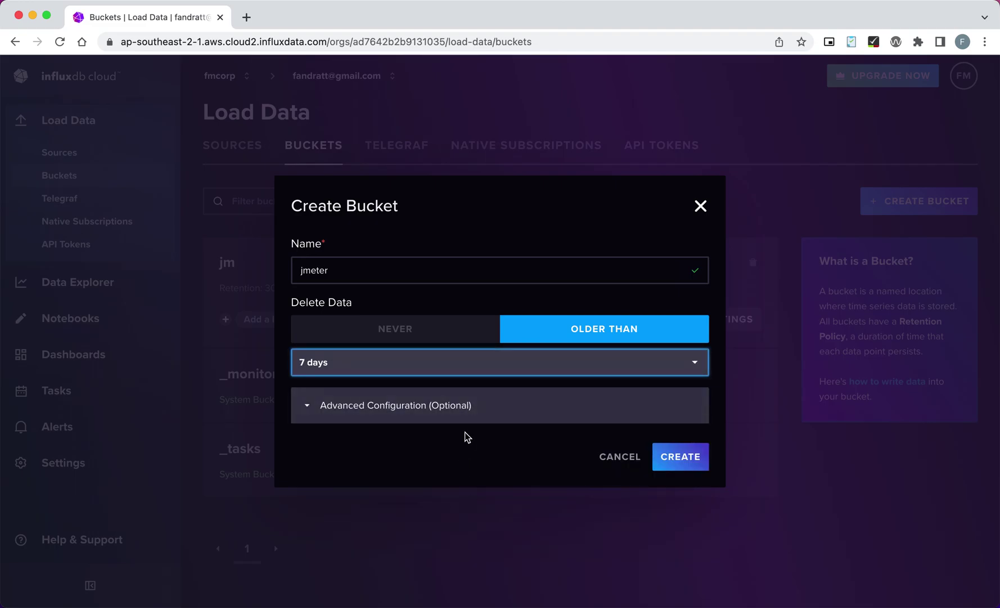
pyautogui.press('Tab')
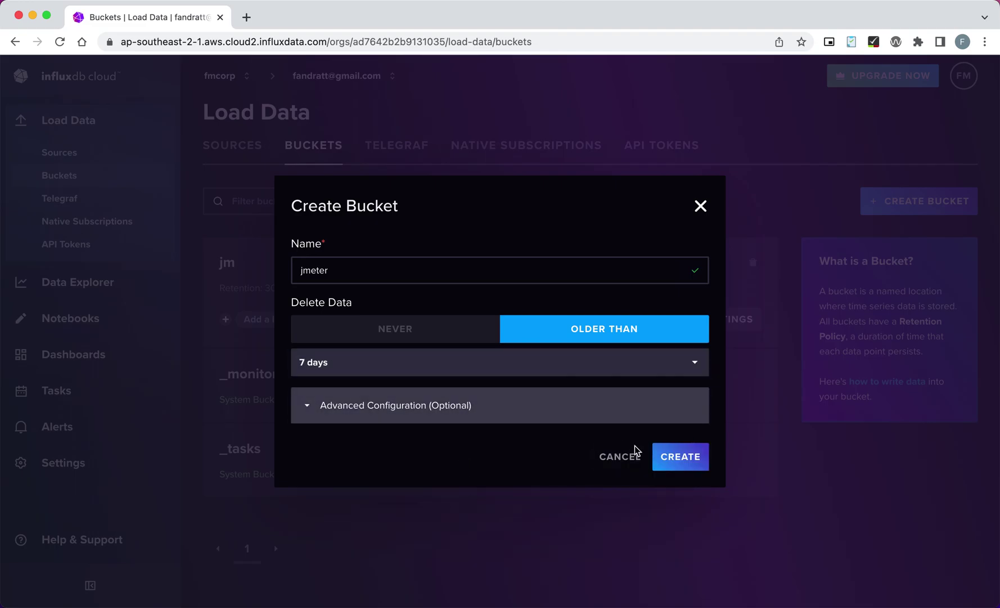
pyautogui.click(693, 458)
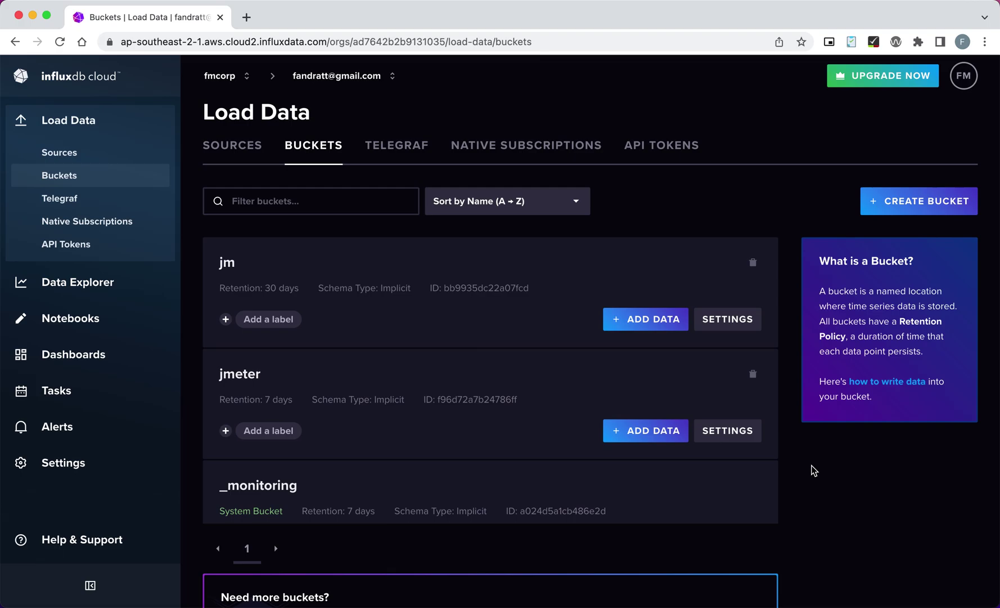
pyautogui.click(244, 374)
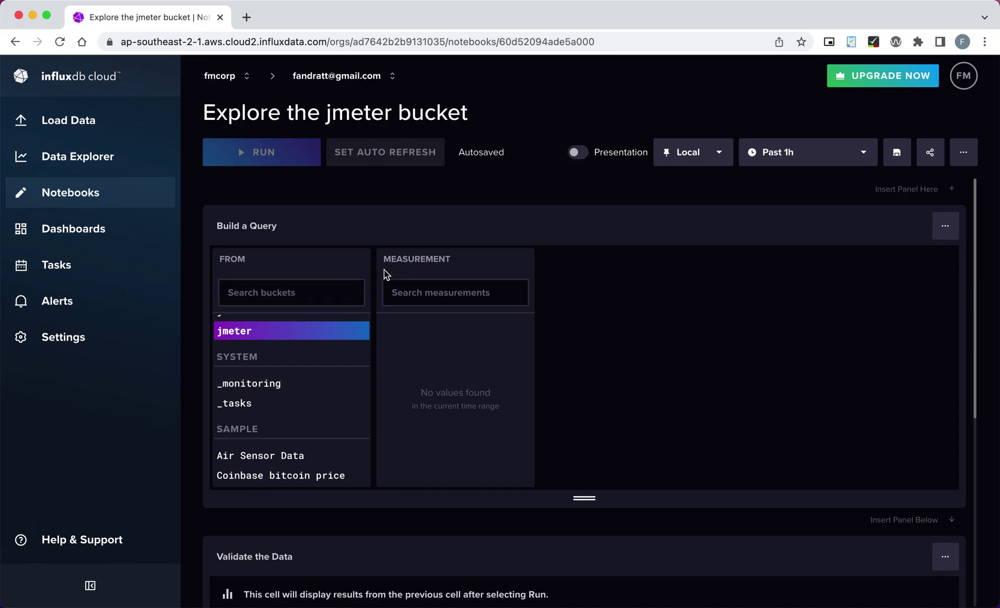
pyautogui.scroll(1, 292, 340)
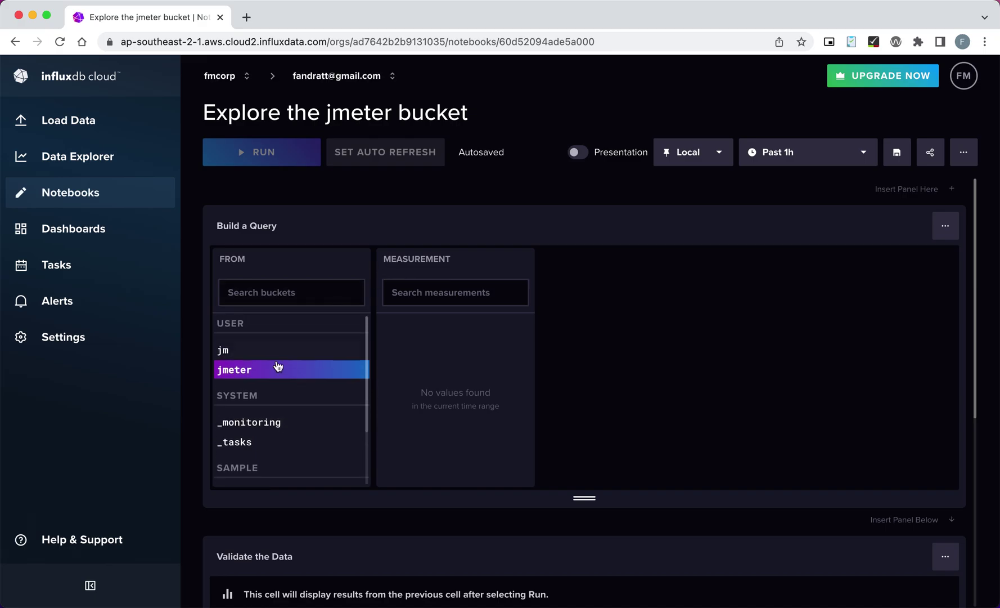
pyautogui.click(240, 376)
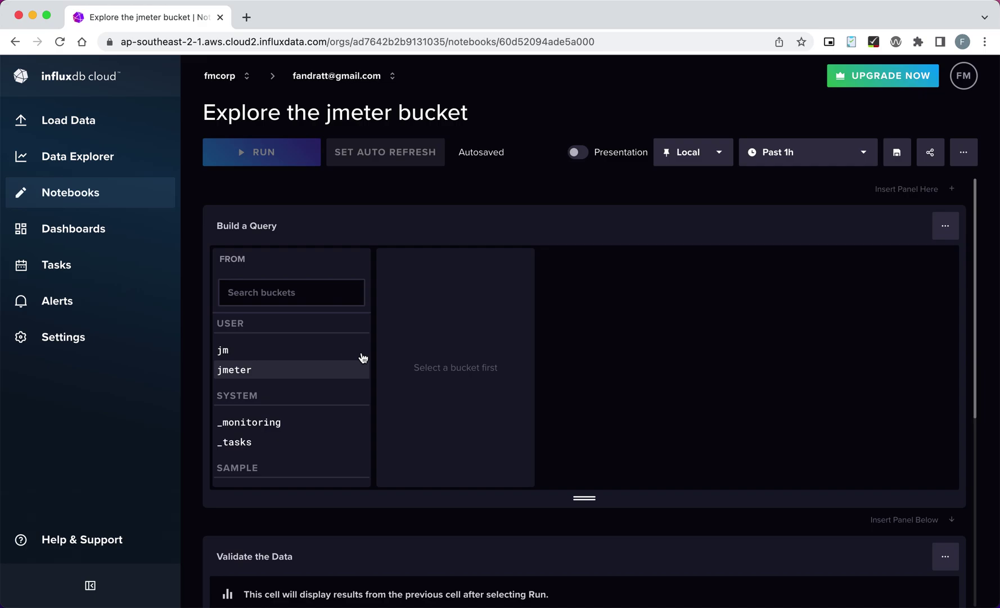
pyautogui.click(268, 369)
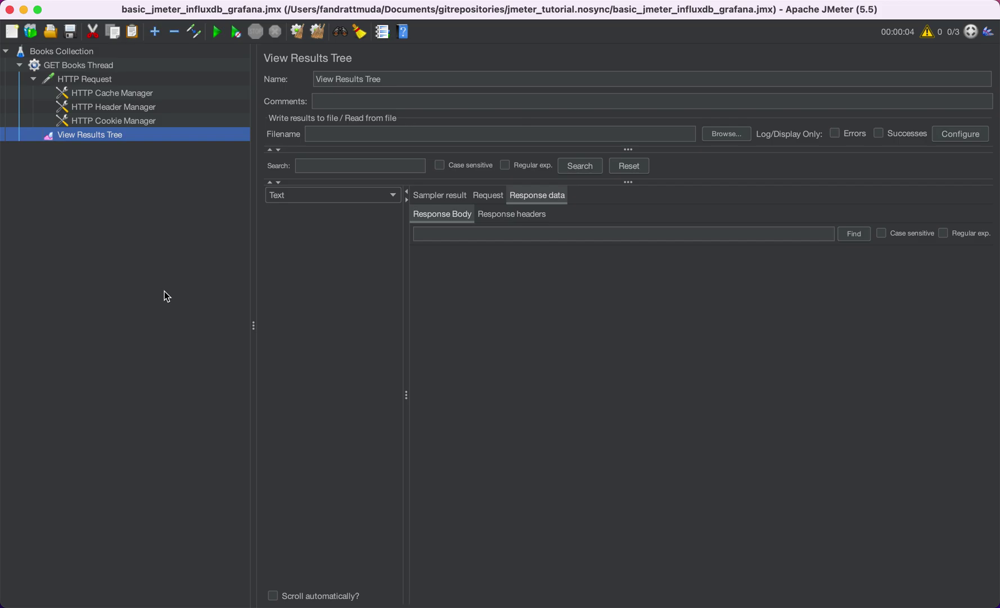
# Switch to JMeter, add a Backend Listener to the Books Collection test plan and set its implementation to org.apache.jmeter.visualizers.backend.influxdb.InfluxdbBackendListenerClient
pyautogui.rightClick(64, 52)
pyautogui.moveTo(112, 64)
pyautogui.moveTo(253, 94)
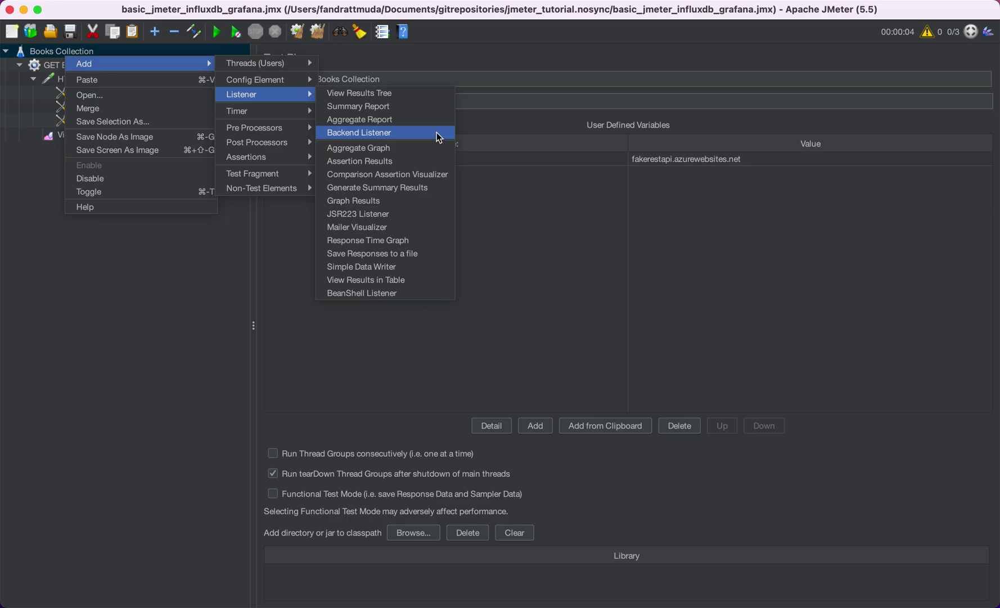
pyautogui.click(437, 134)
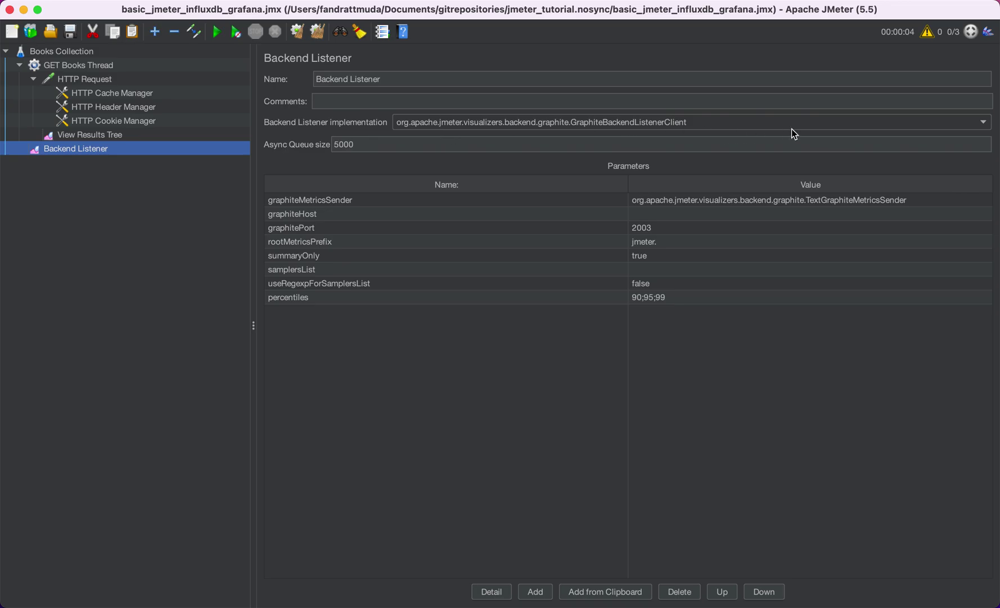
pyautogui.click(854, 124)
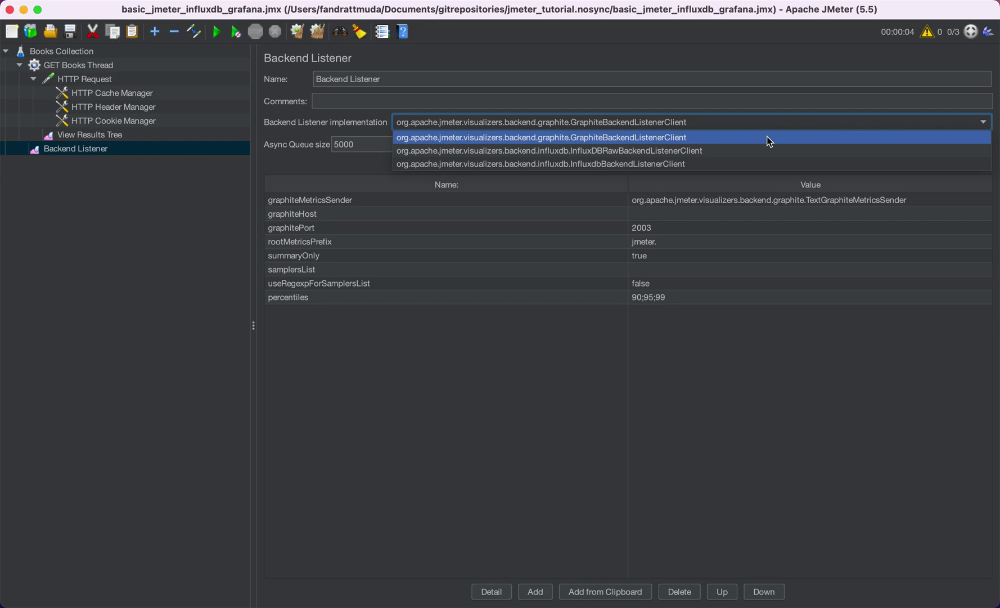
pyautogui.click(729, 164)
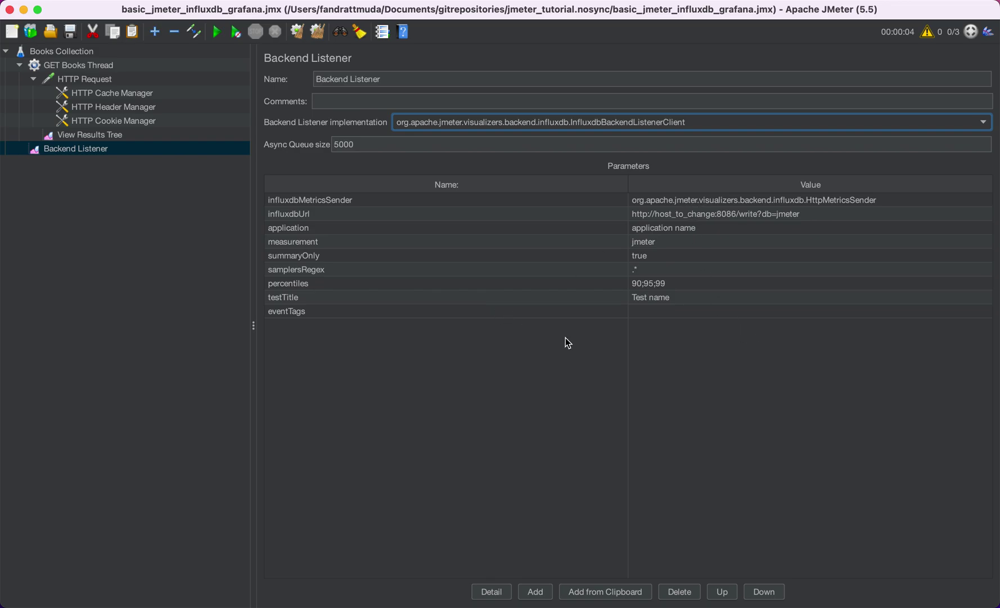
# Add a new parameter named influxdbToken to the Backend Listener's parameter table, leaving its value empty
pyautogui.click(535, 592)
pyautogui.click(508, 326)
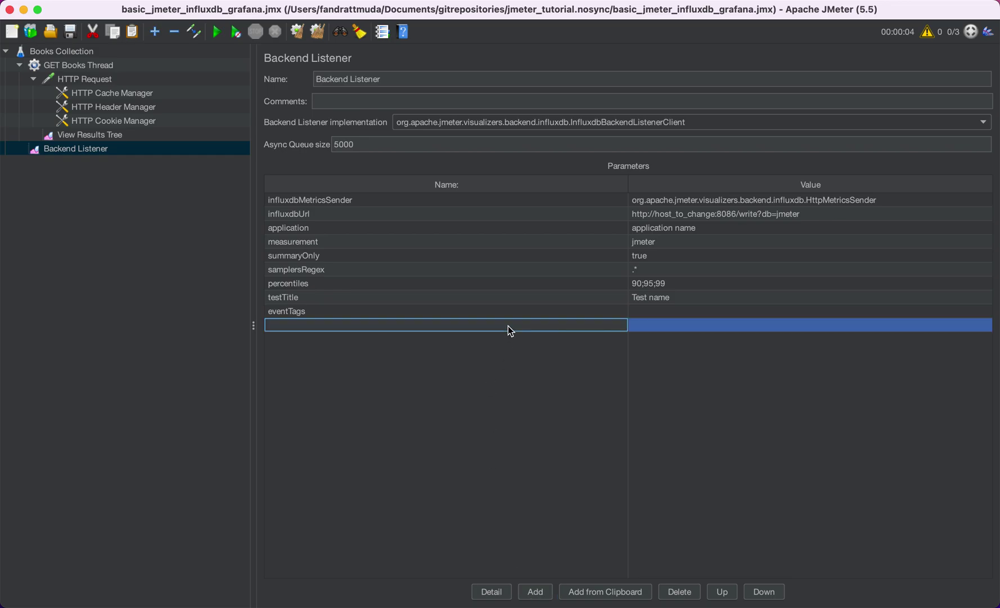
pyautogui.doubleClick(508, 326)
pyautogui.write('inf')
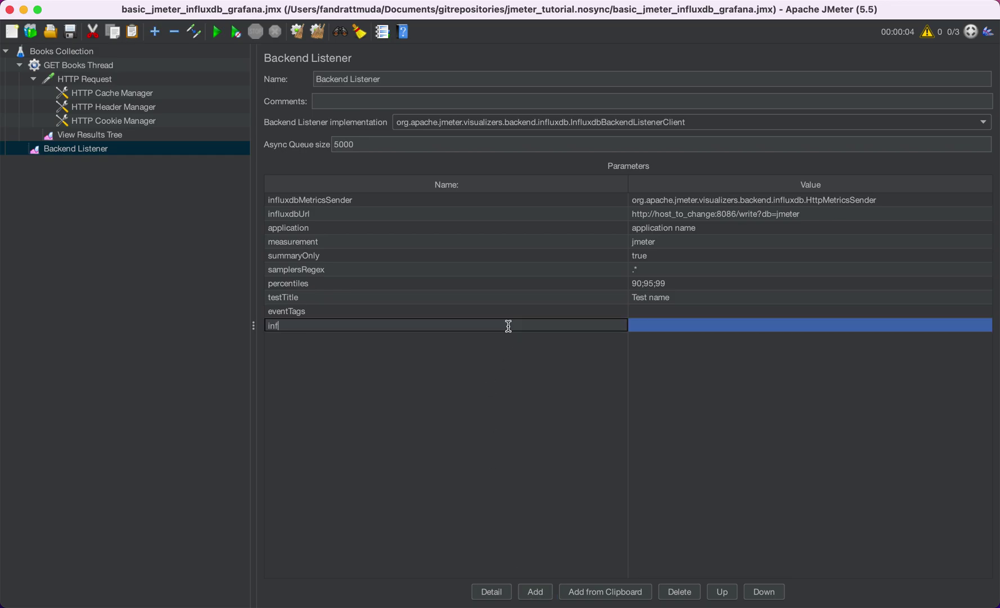
pyautogui.write('luxdbToken')
pyautogui.click(533, 373)
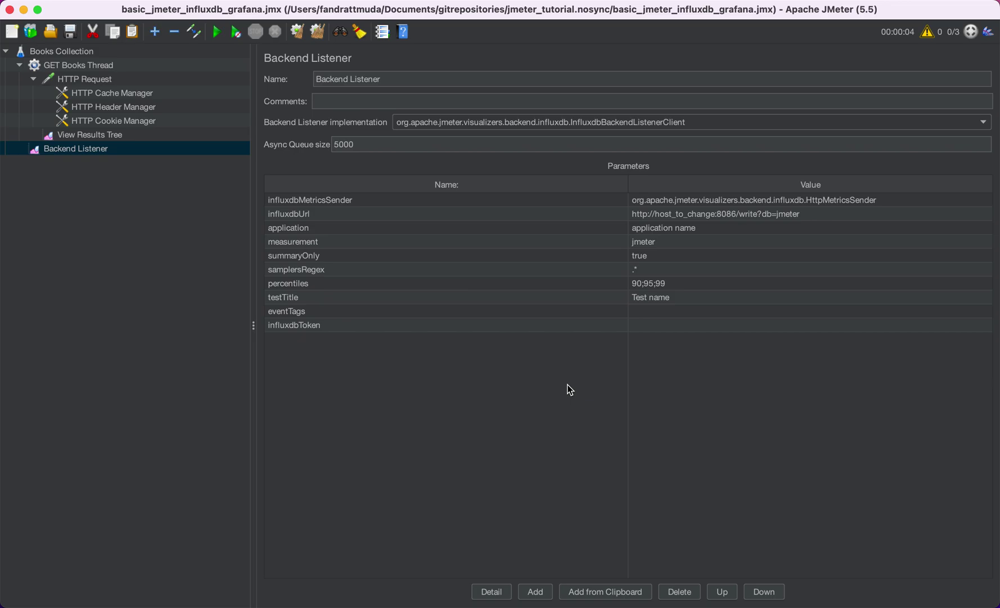
pyautogui.click(720, 216)
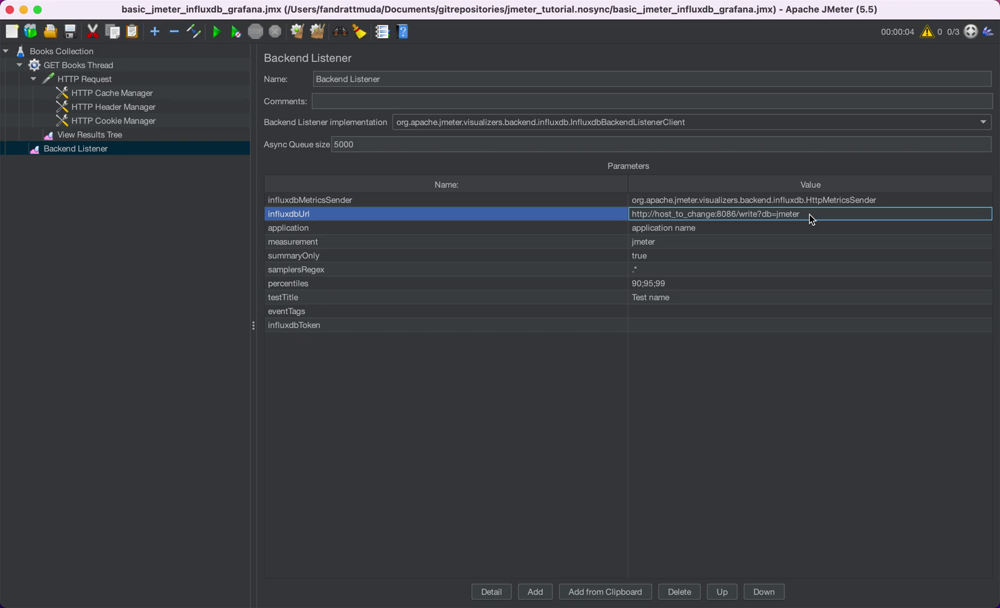
pyautogui.doubleClick(843, 217)
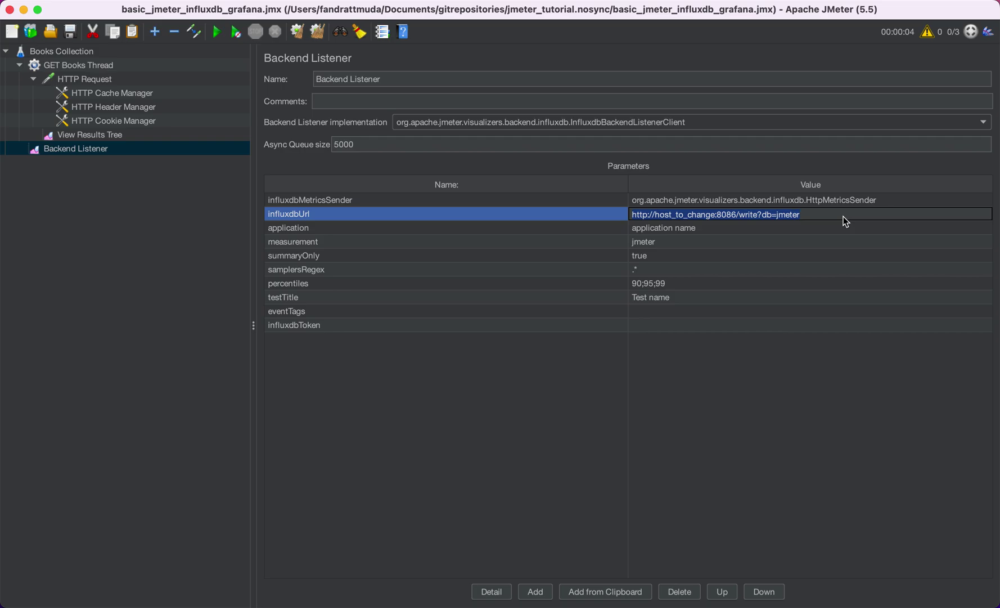
pyautogui.write('https://<influxdb_cloud_domain>/api/v2/write?org=<organization_id>&bucket=<bucket_name>')
pyautogui.press('super+a')
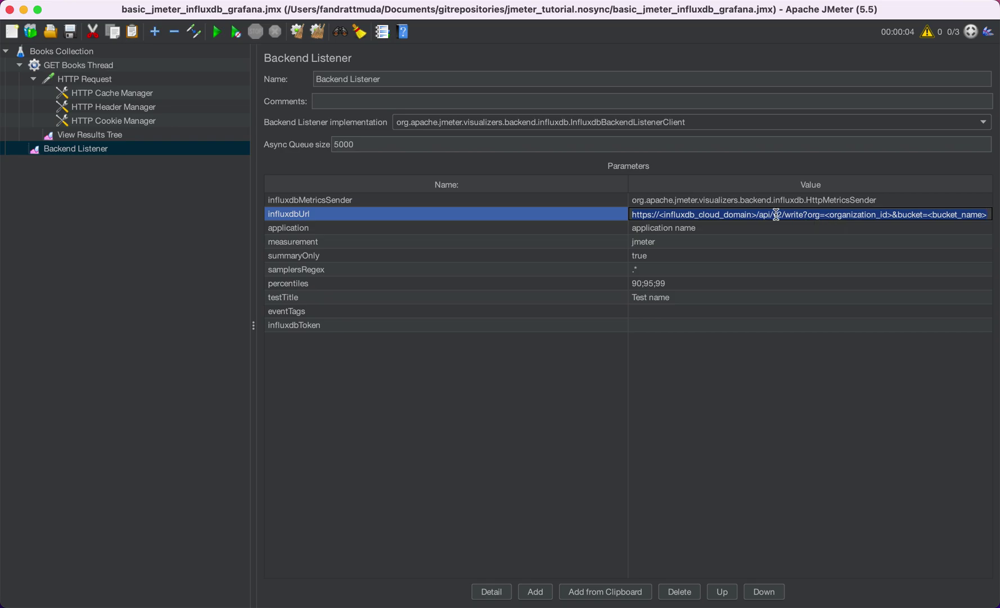
pyautogui.click(841, 214)
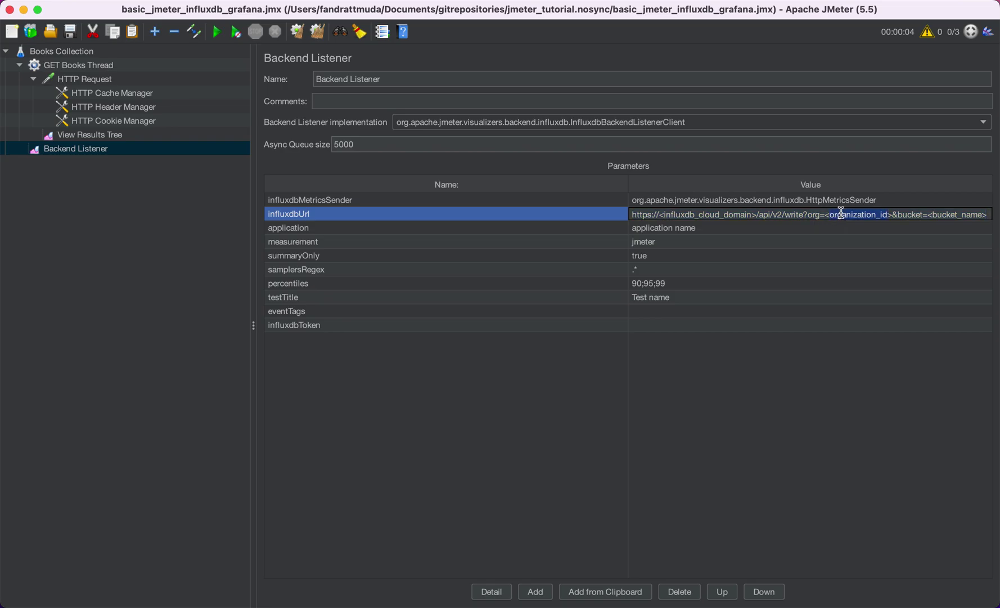
pyautogui.doubleClick(958, 214)
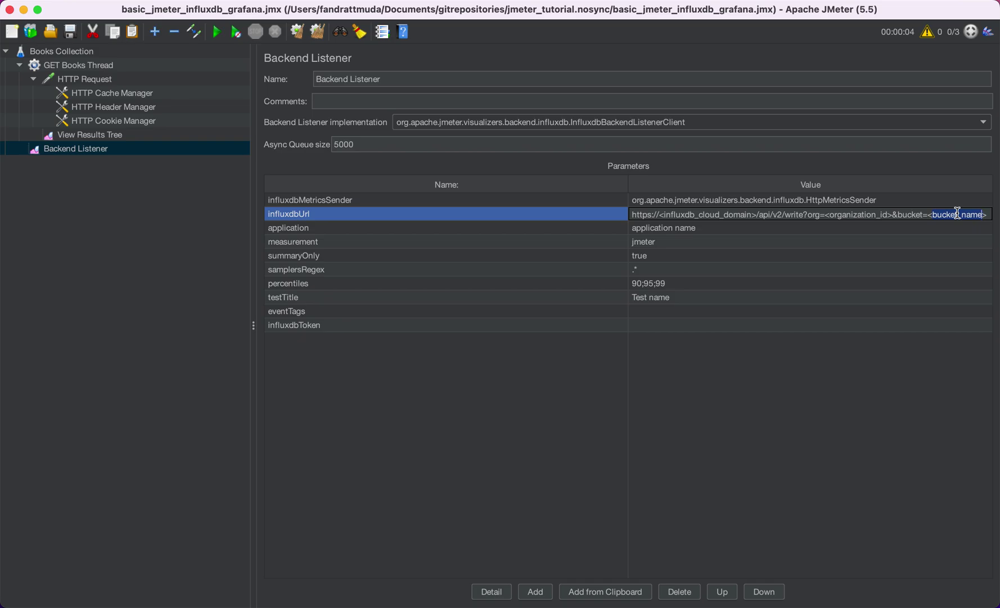
# Copy the cluster URL from InfluxDB Cloud's organization settings in the browser and paste it over <influxdb_cloud_domain> in JMeter's influxdbUrl value
pyautogui.press('super+Tab')
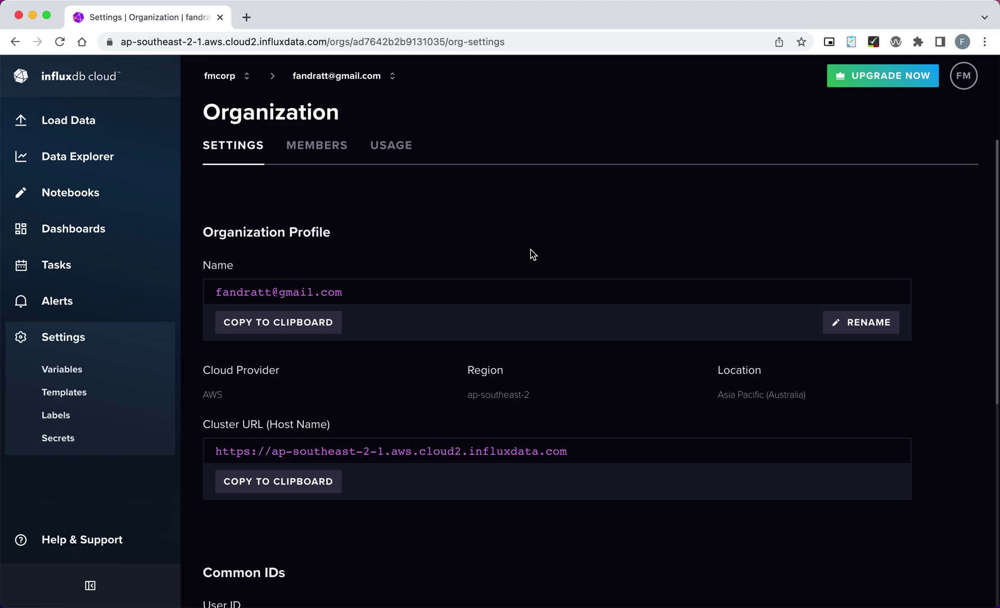
pyautogui.scroll(-5, 505, 386)
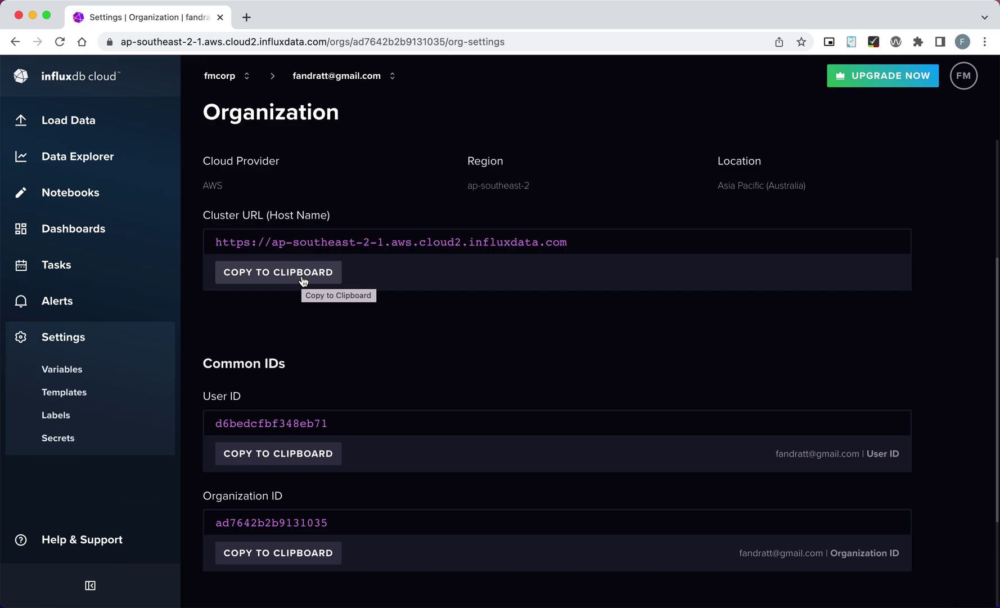
pyautogui.click(303, 276)
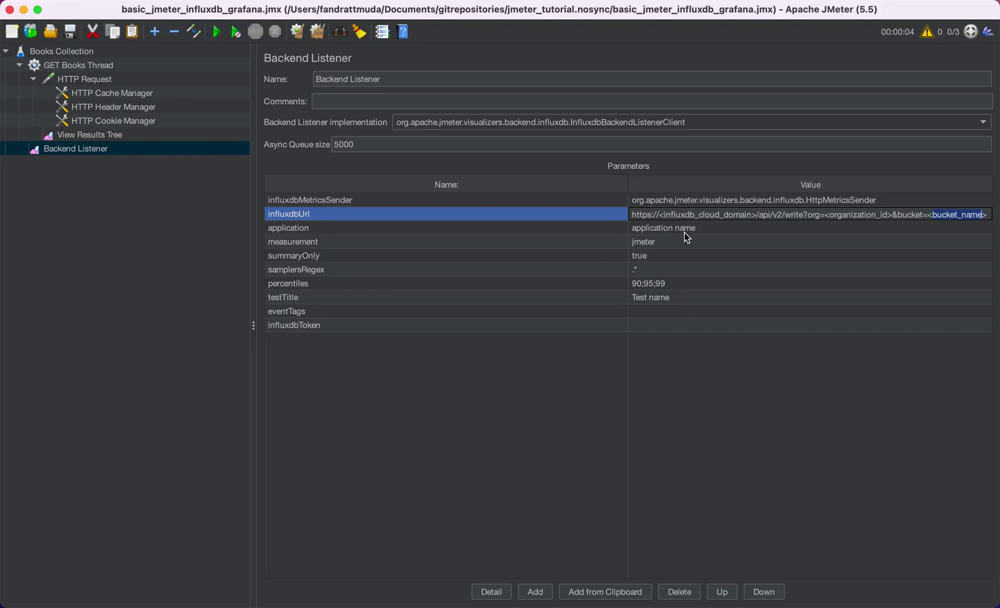
pyautogui.click(661, 215)
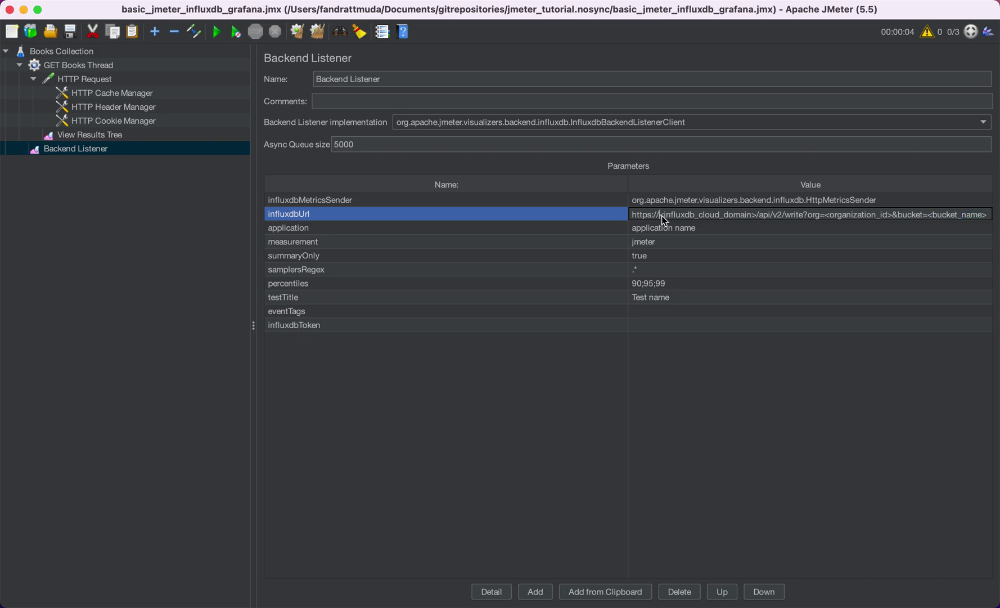
pyautogui.keyDown('shift'); pyautogui.click(756, 215); pyautogui.keyUp('shift')
pyautogui.press('BackSpace')
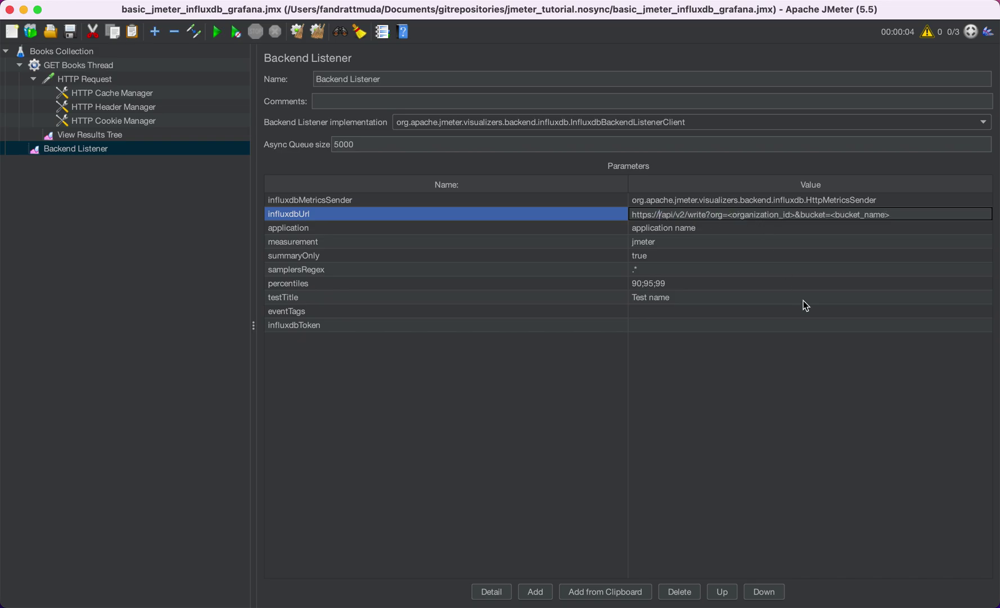
pyautogui.press('super+v')
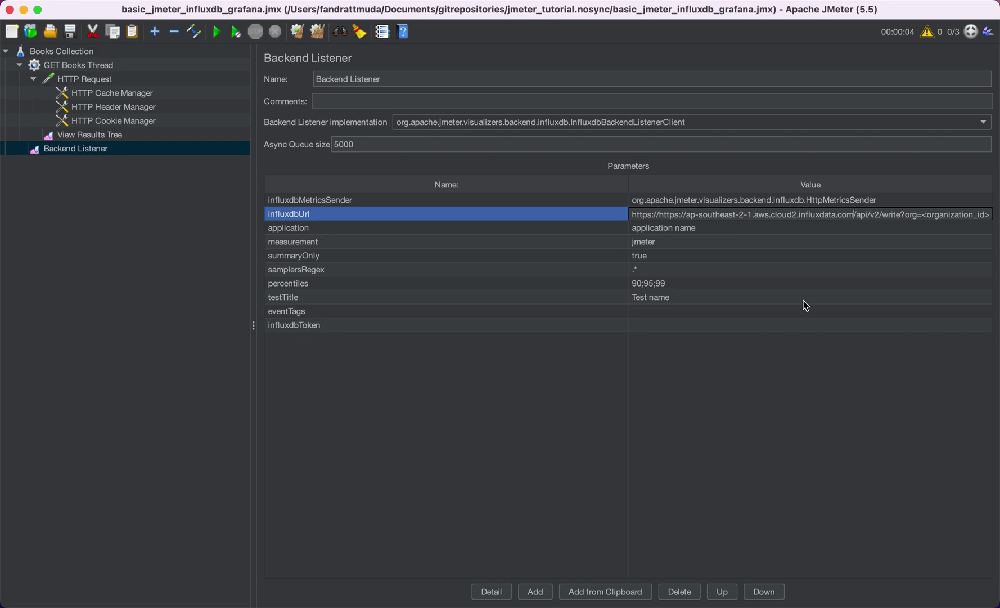
# Copy the organization ID from InfluxDB Cloud's organization settings in the browser and paste it over <organization_id> in JMeter's influxdbUrl value
pyautogui.press('End')
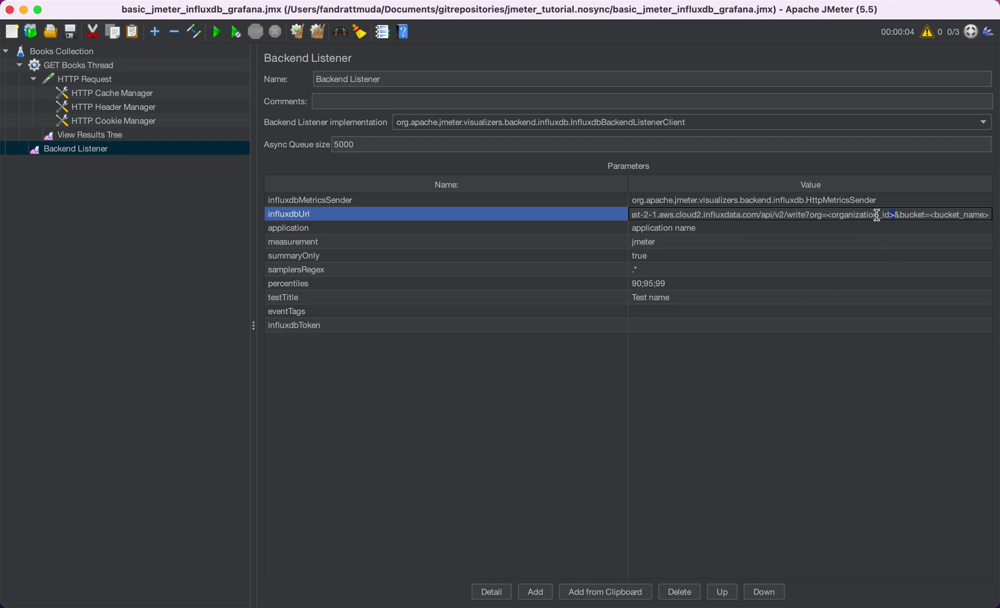
pyautogui.doubleClick(867, 215)
pyautogui.click(962, 214)
pyautogui.press('super+Tab')
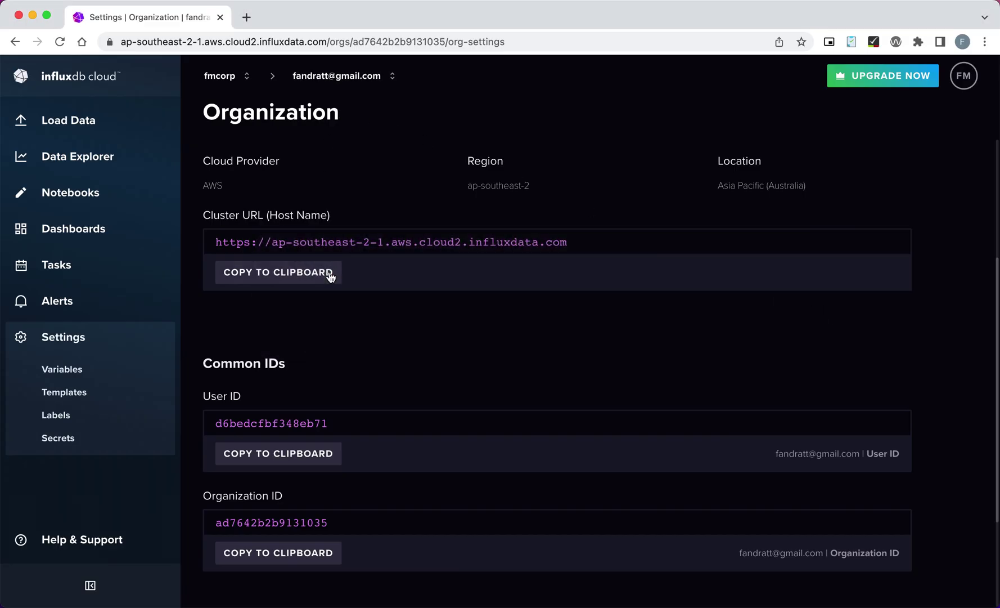
pyautogui.scroll(-3, 330, 274)
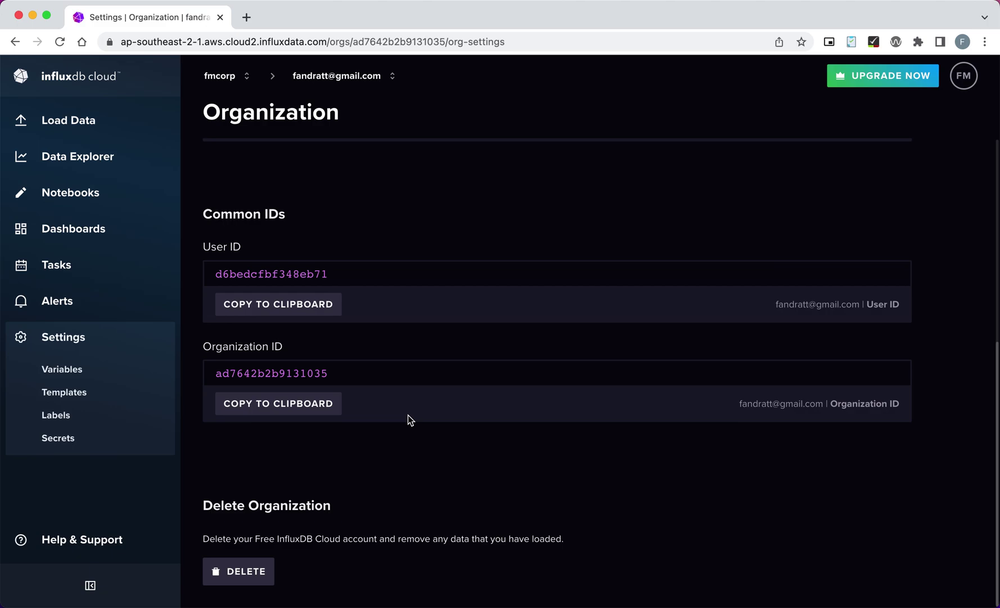
pyautogui.click(282, 403)
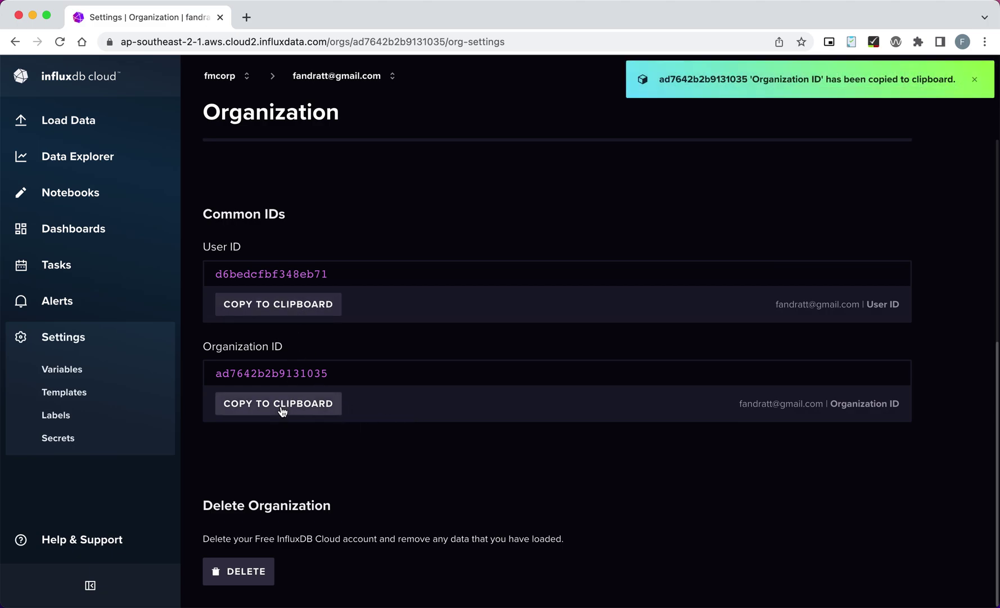
pyautogui.press('super+Tab')
pyautogui.doubleClick(859, 212)
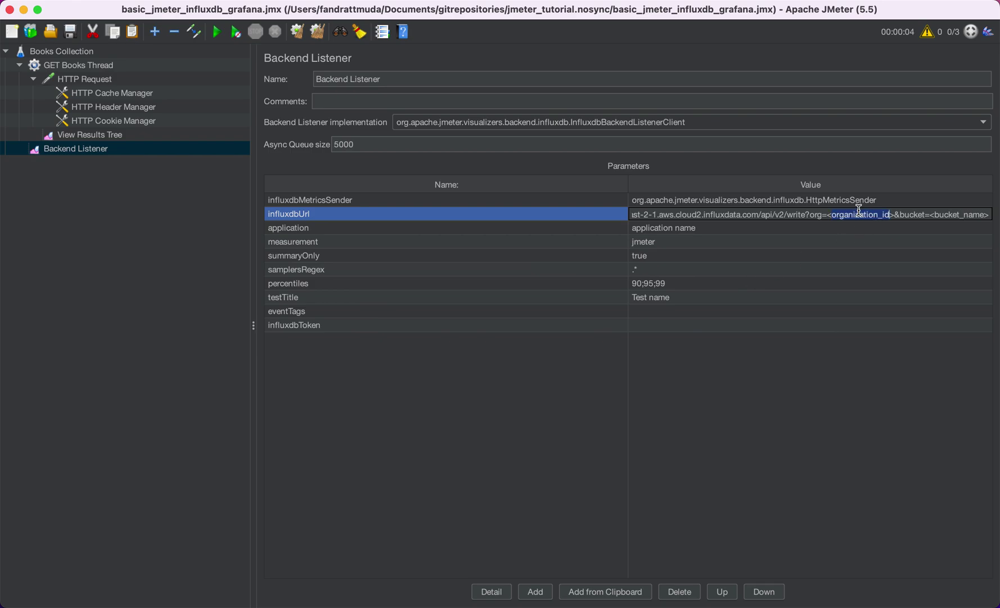
pyautogui.moveTo(853, 214); pyautogui.dragTo(895, 214)
pyautogui.hotkey('shift', 'Left')
pyautogui.hotkey('shift', 'Left')
pyautogui.hotkey('shift', 'Left')
pyautogui.hotkey('shift', 'Left')
pyautogui.hotkey('shift', 'Left')
pyautogui.hotkey('shift', 'Left')
pyautogui.press('BackSpace')
pyautogui.press('super+v')
pyautogui.press('super+Right')
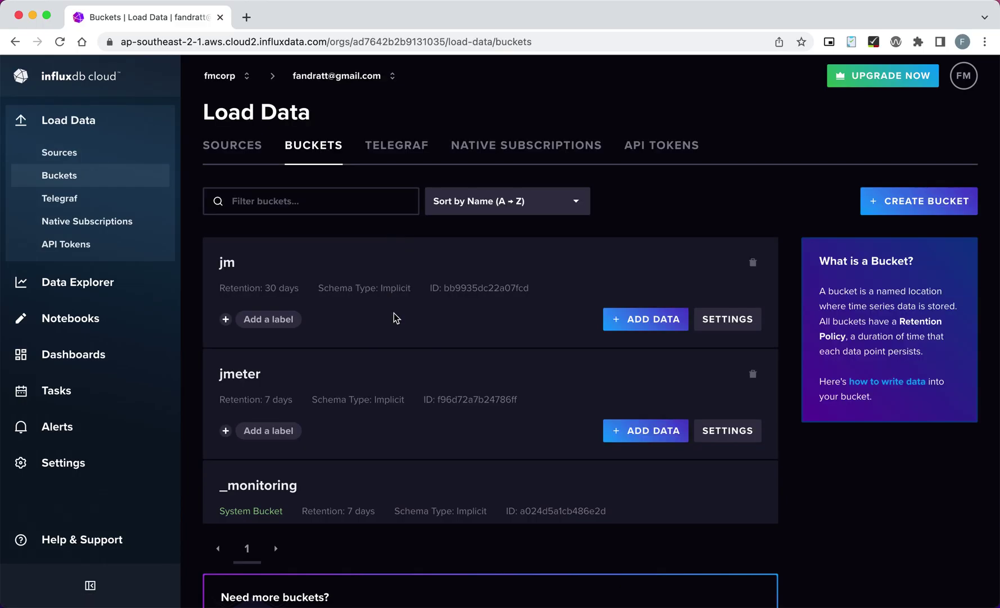
# Look up the bucket name in InfluxDB Cloud's bucket list, switch back to JMeter and replace <bucket_name> in the influxdbUrl value with jmeter
pyautogui.scroll(-3, 393, 312)
pyautogui.scroll(2, 393, 313)
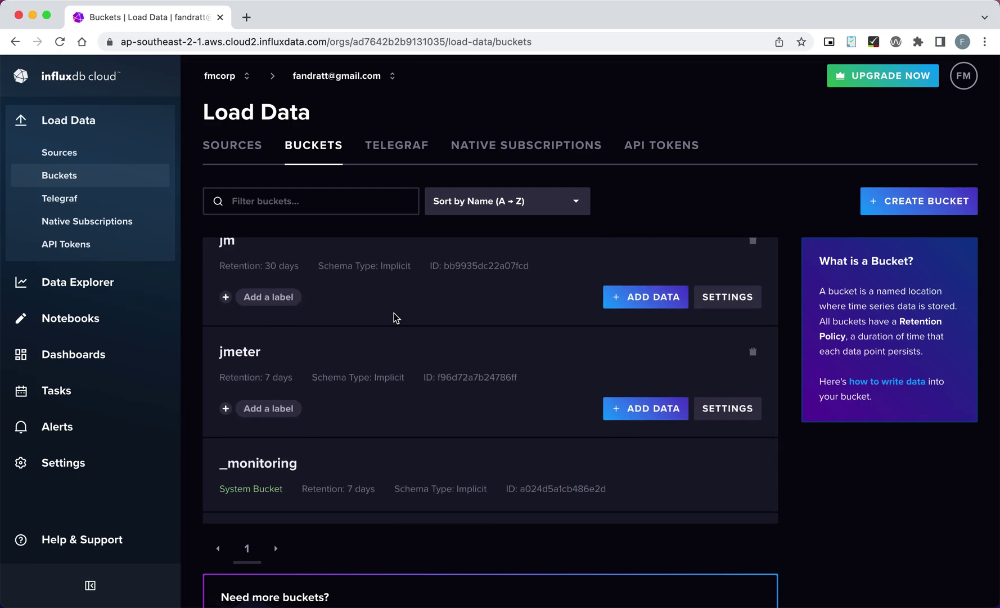
pyautogui.scroll(-2, 394, 312)
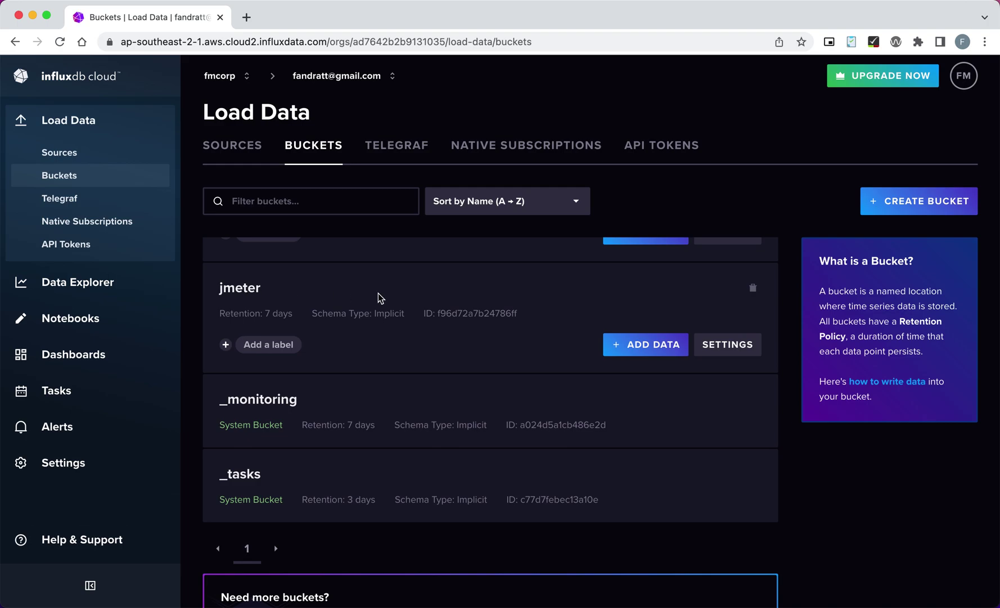
pyautogui.press('super+Tab')
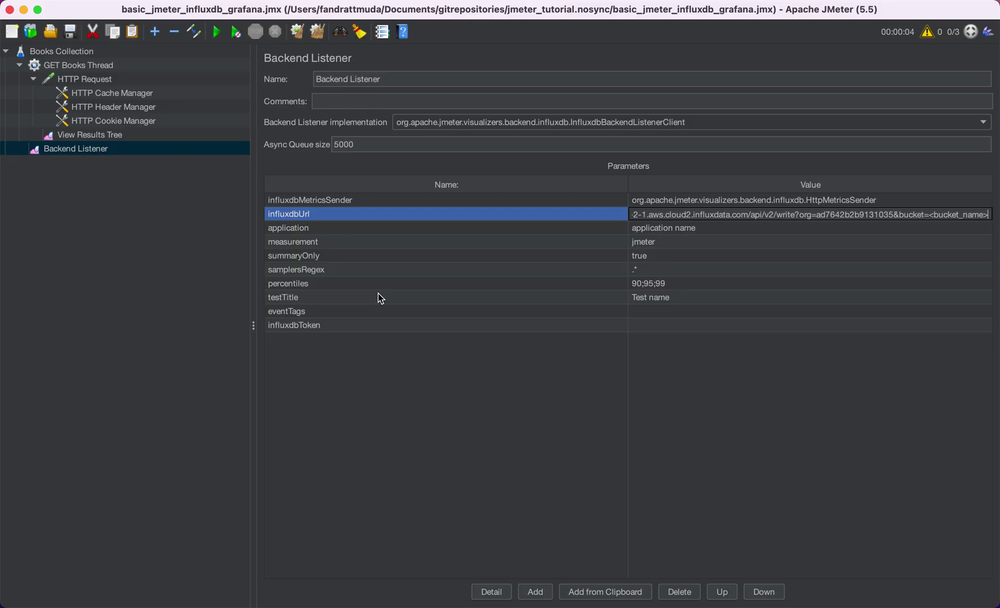
pyautogui.hotkey('shift', 'End')
pyautogui.press('BackSpace')
pyautogui.write('jmeter')
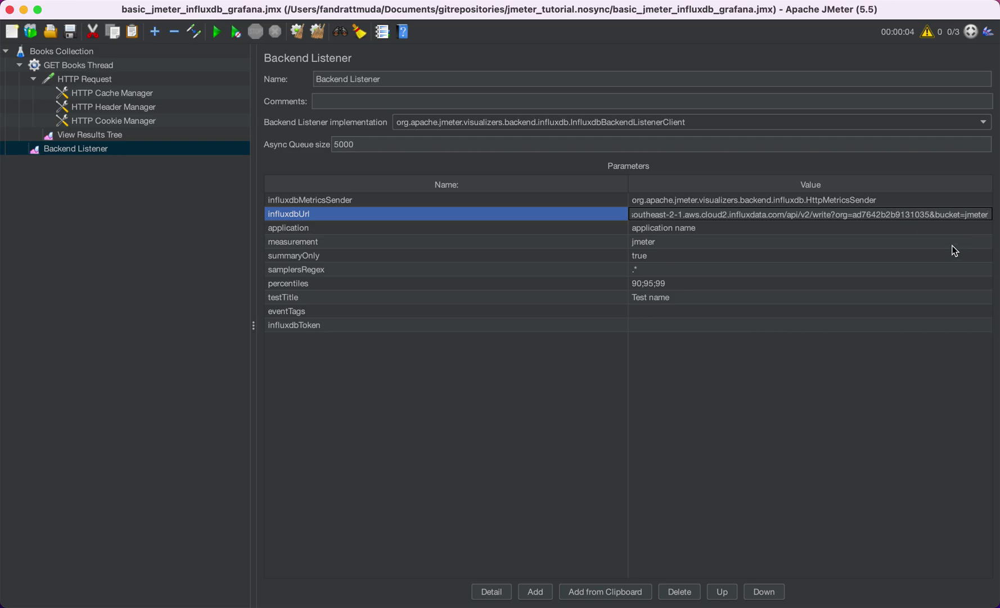
pyautogui.click(801, 394)
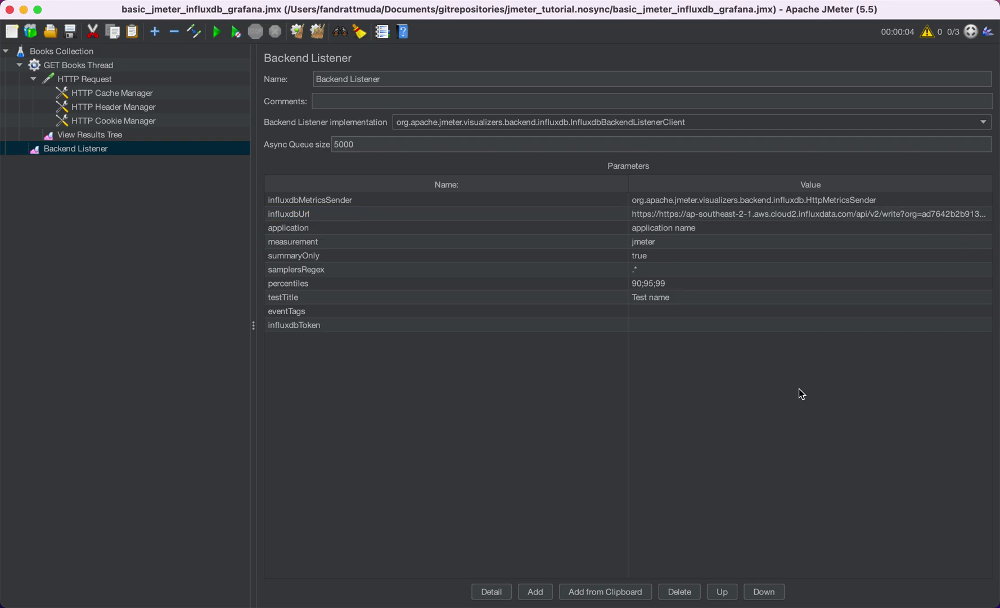
pyautogui.click(830, 215)
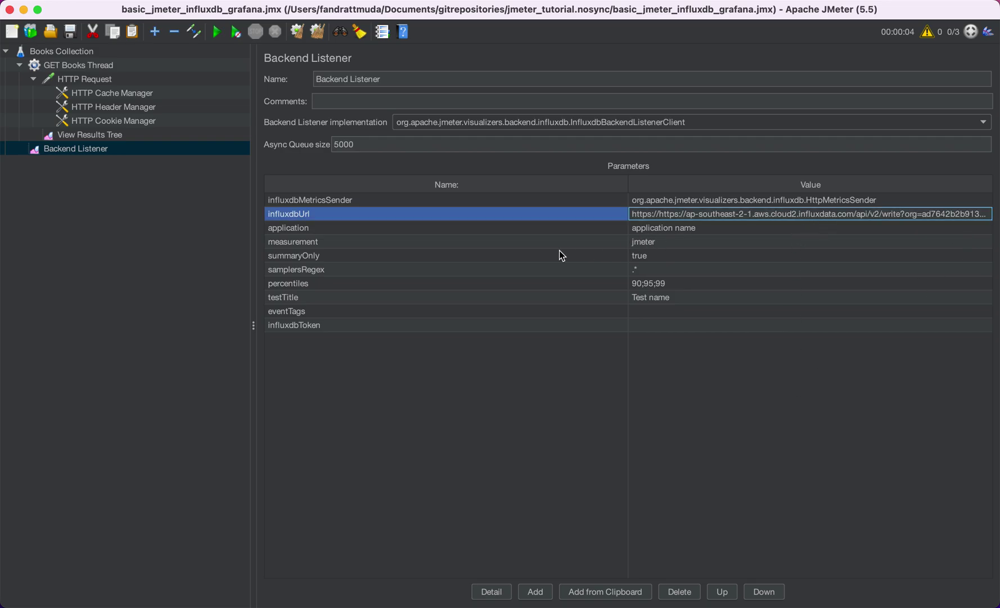
pyautogui.click(539, 246)
pyautogui.click(683, 243)
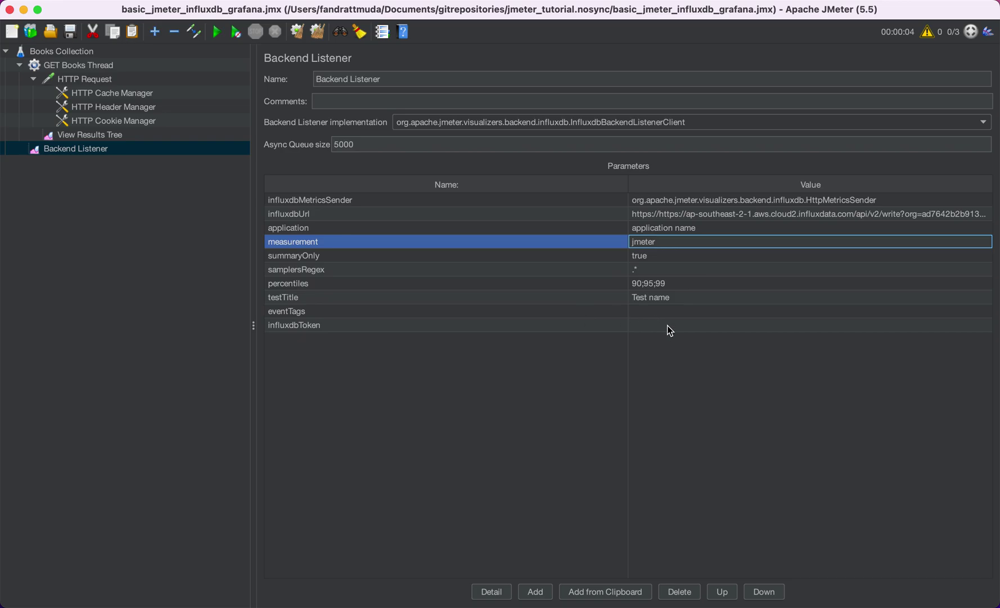
pyautogui.click(692, 310)
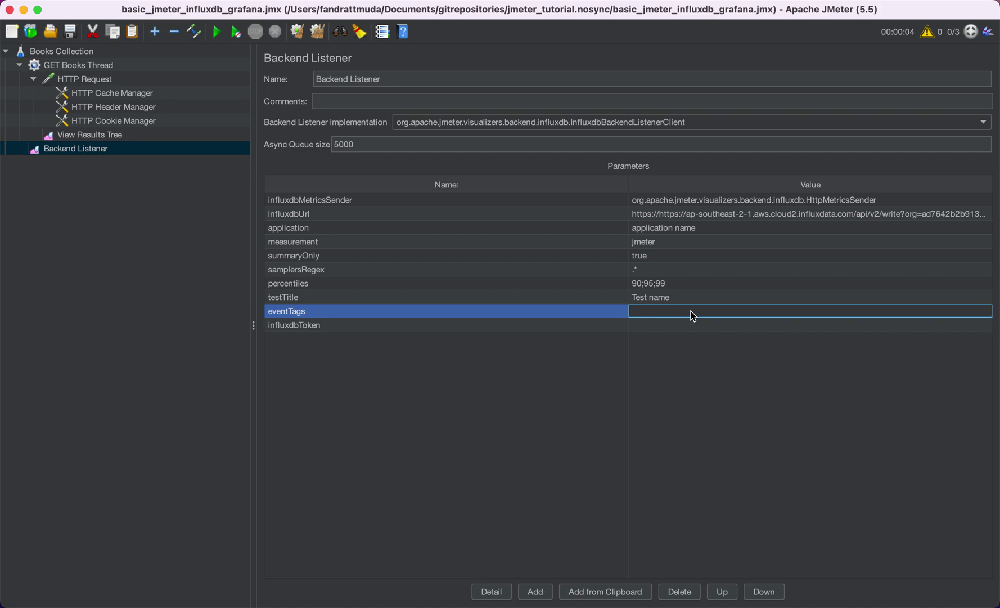
# Select the influxdbToken parameter, switch to InfluxDB Cloud and generate a custom API token with read and write access to the jmeter bucket
pyautogui.click(639, 323)
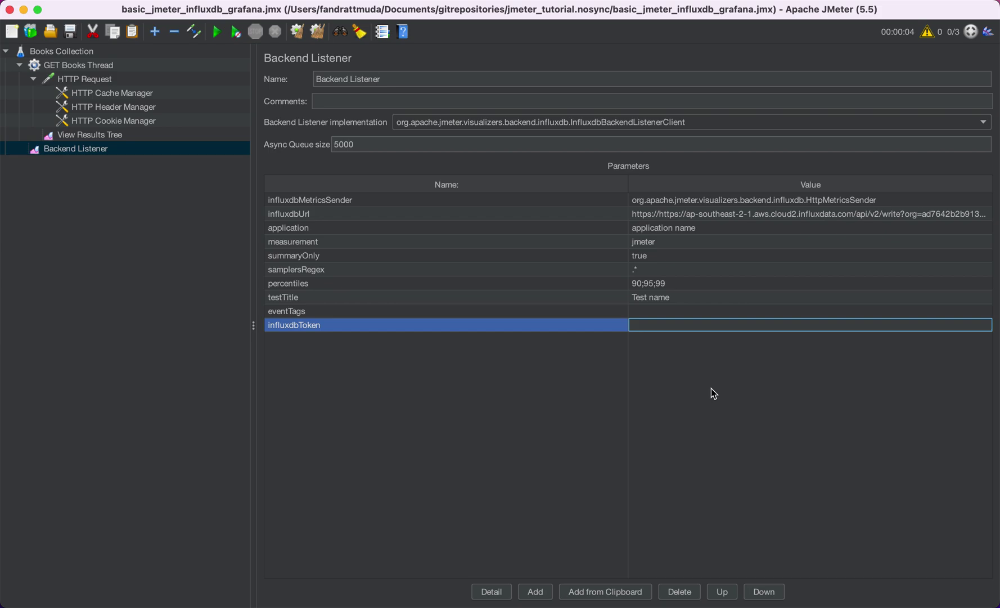
pyautogui.press('super+Tab')
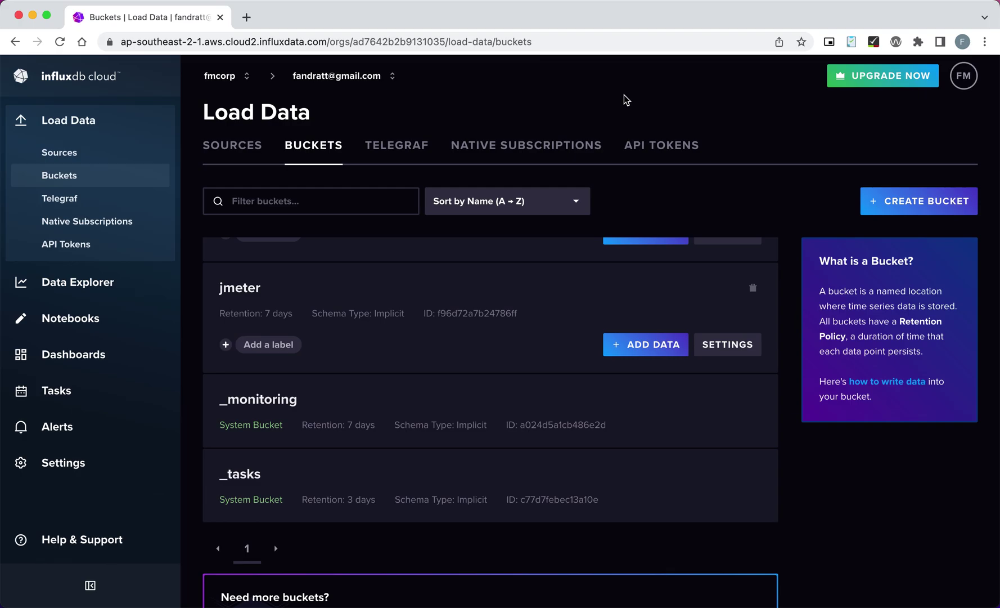
pyautogui.click(659, 145)
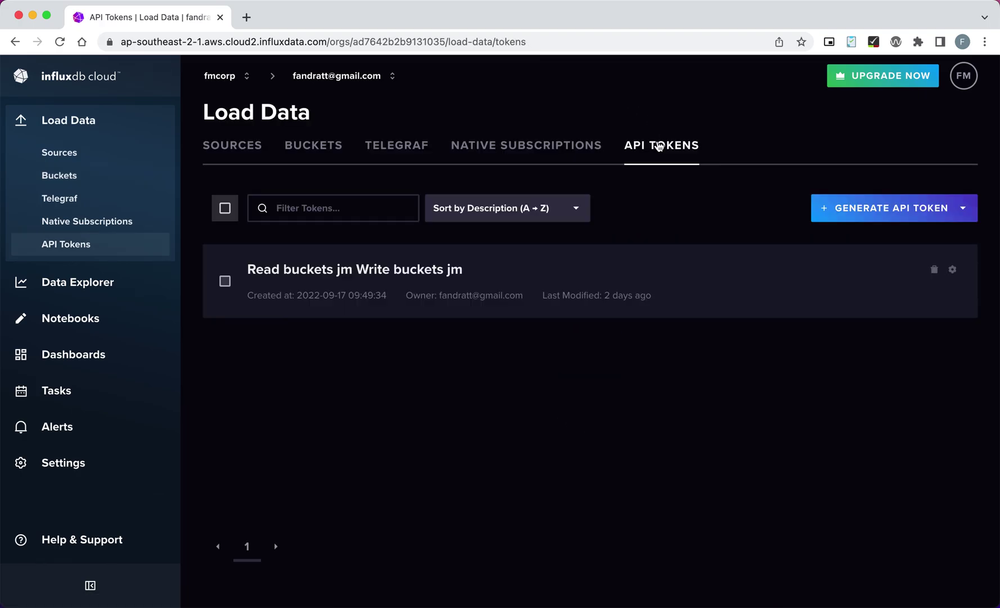
pyautogui.click(962, 209)
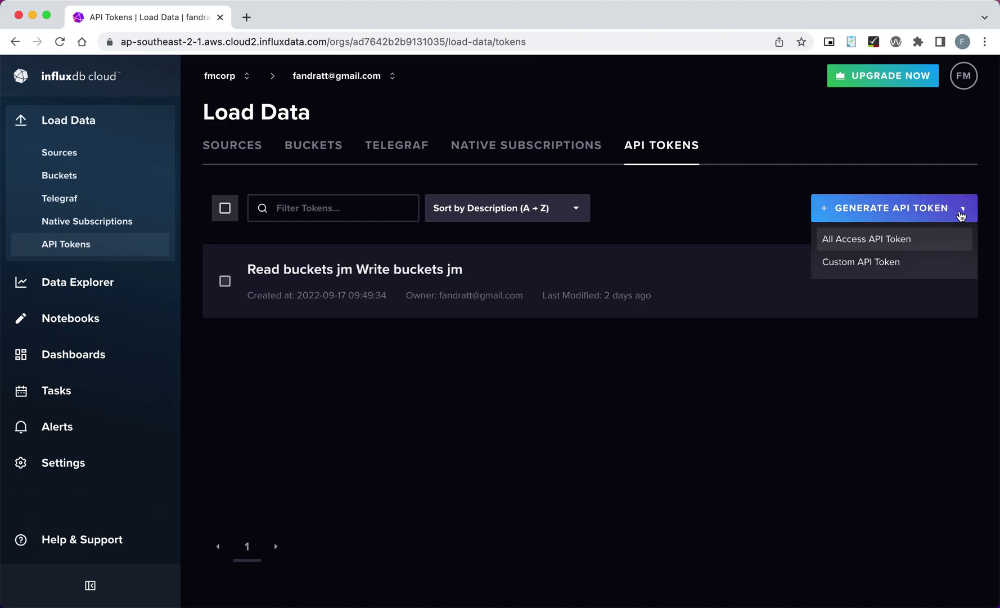
pyautogui.click(861, 261)
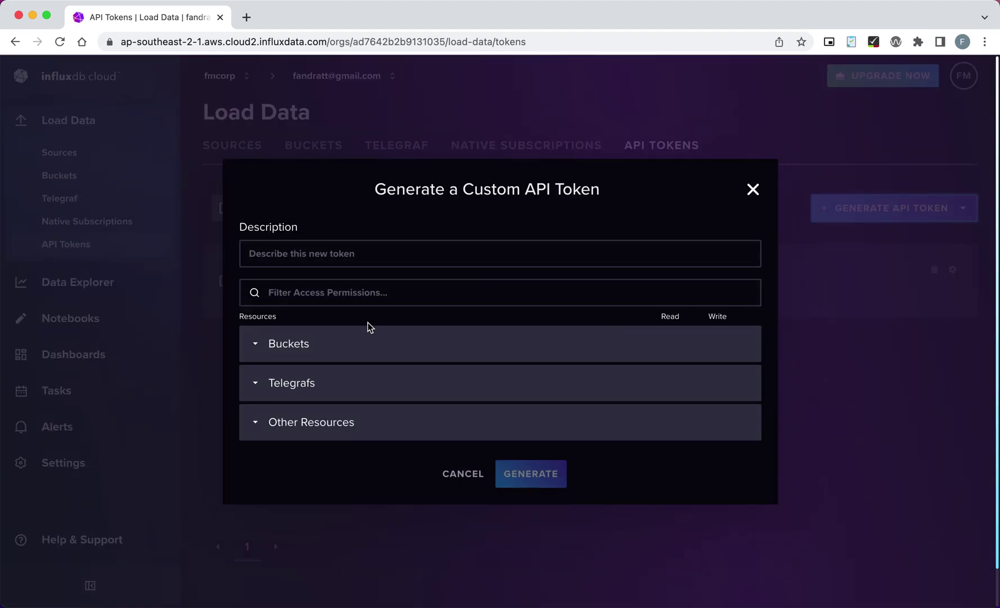
pyautogui.click(259, 343)
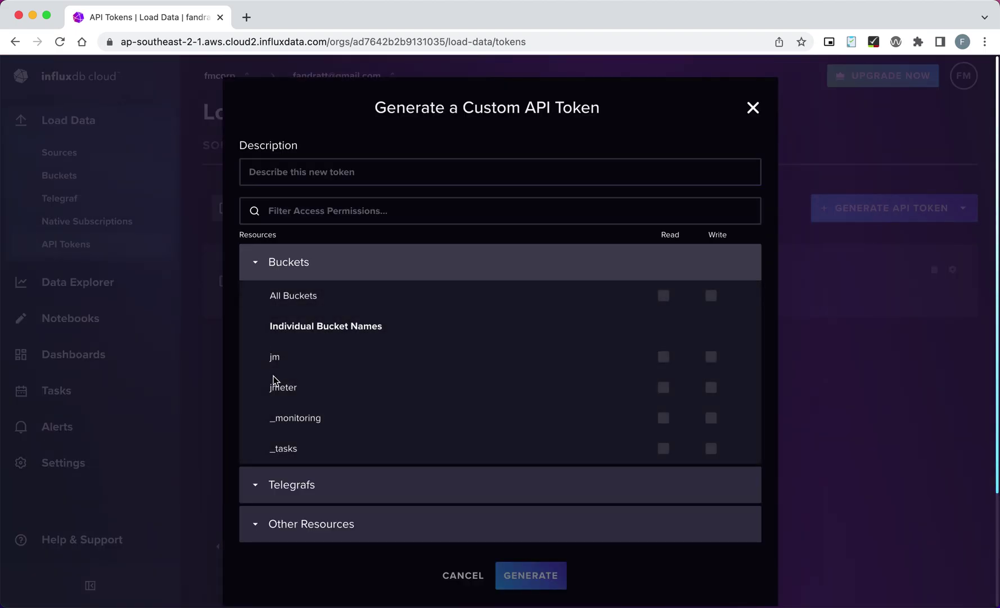
pyautogui.click(669, 392)
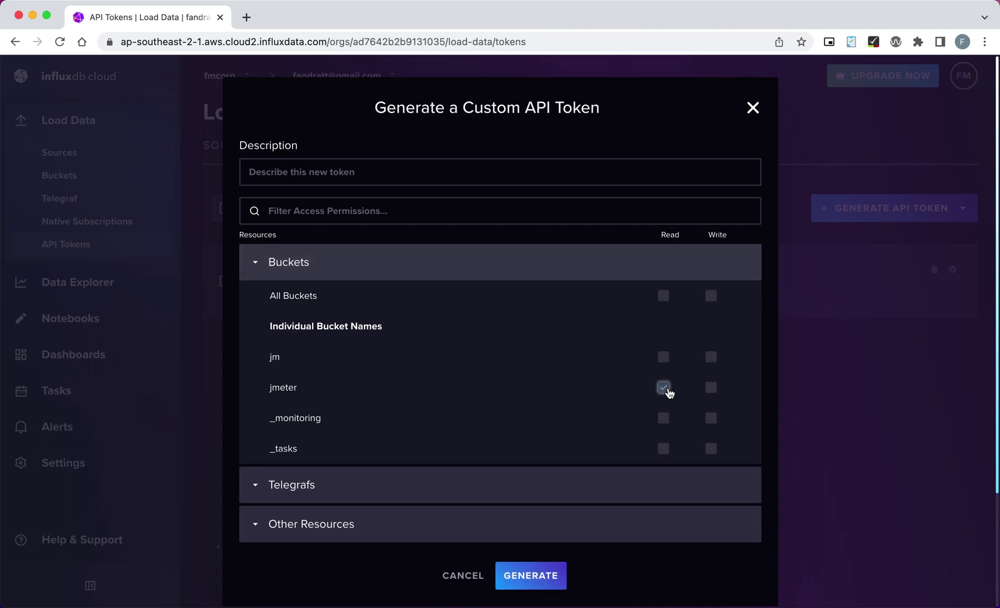
pyautogui.click(710, 396)
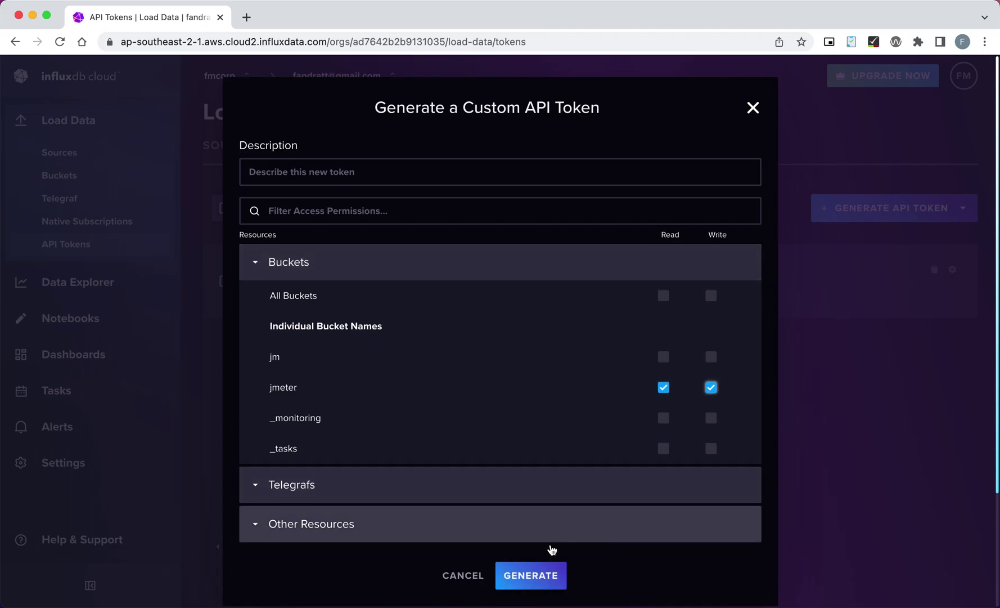
pyautogui.click(531, 575)
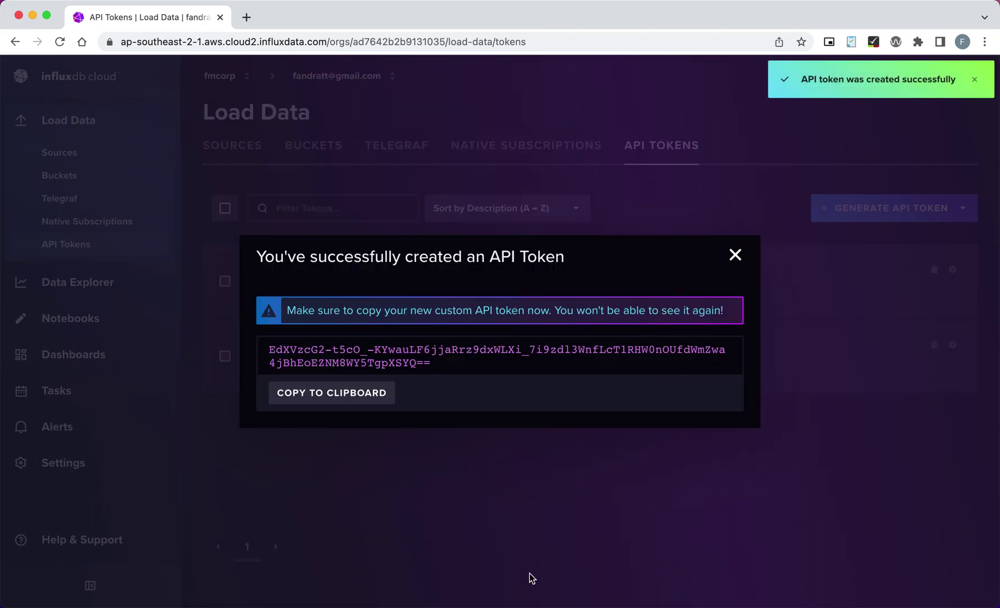
# Copy the new API token, switch back to JMeter and paste it as the influxdbToken value of the Backend Listener
pyautogui.click(332, 403)
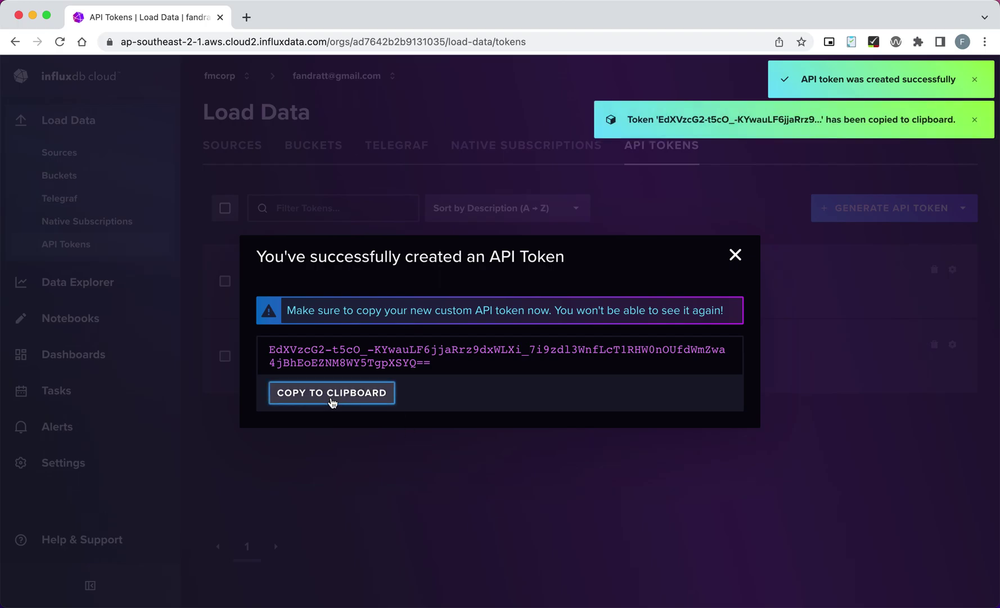
pyautogui.press('super+Tab')
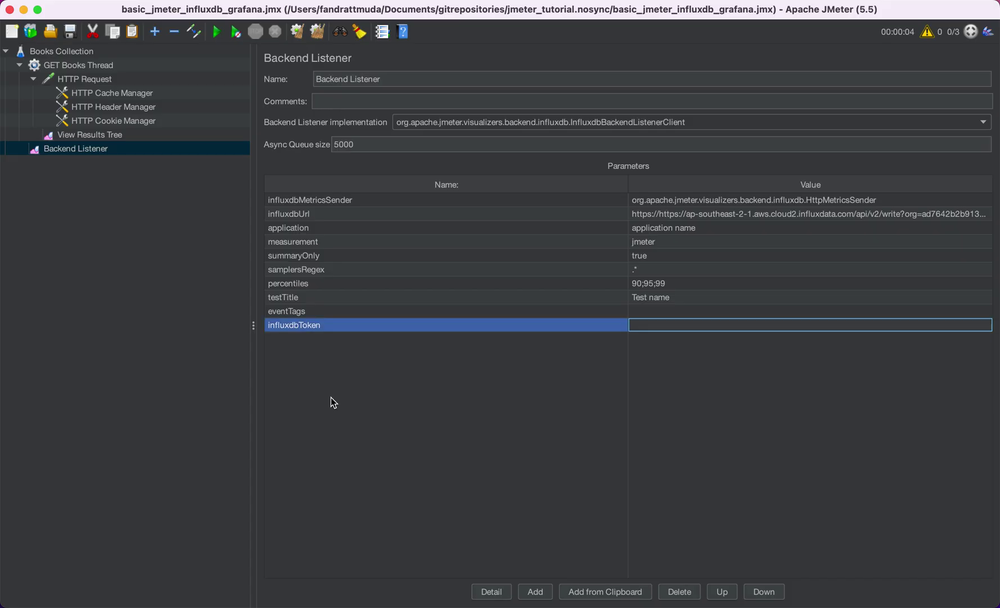
pyautogui.doubleClick(673, 330)
pyautogui.press('super+v')
pyautogui.click(542, 400)
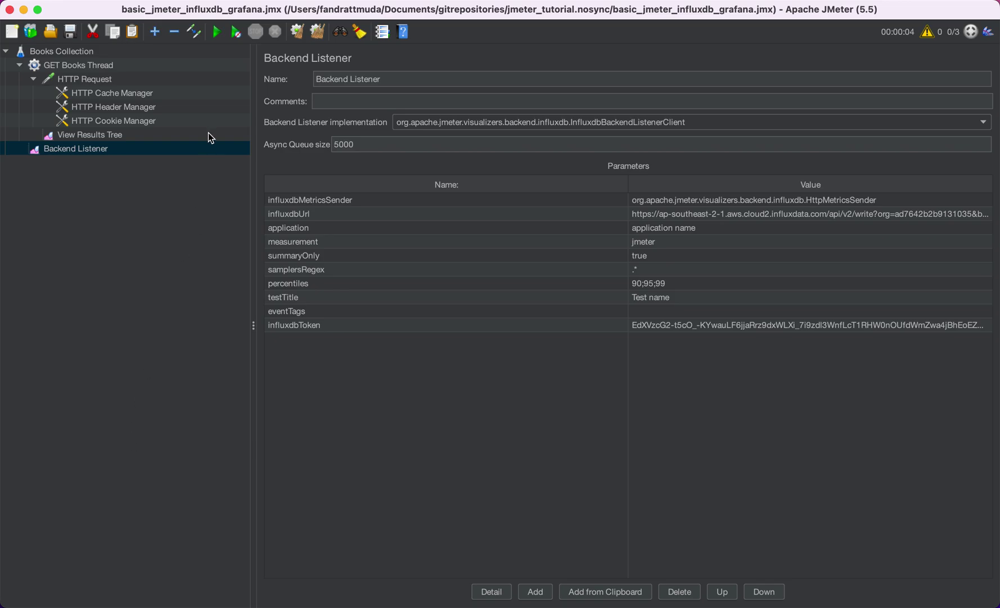
# Run the test plan, switch to InfluxDB Cloud's Data Explorer and choose the jmeter bucket and the jmeter measurement
pyautogui.click(217, 36)
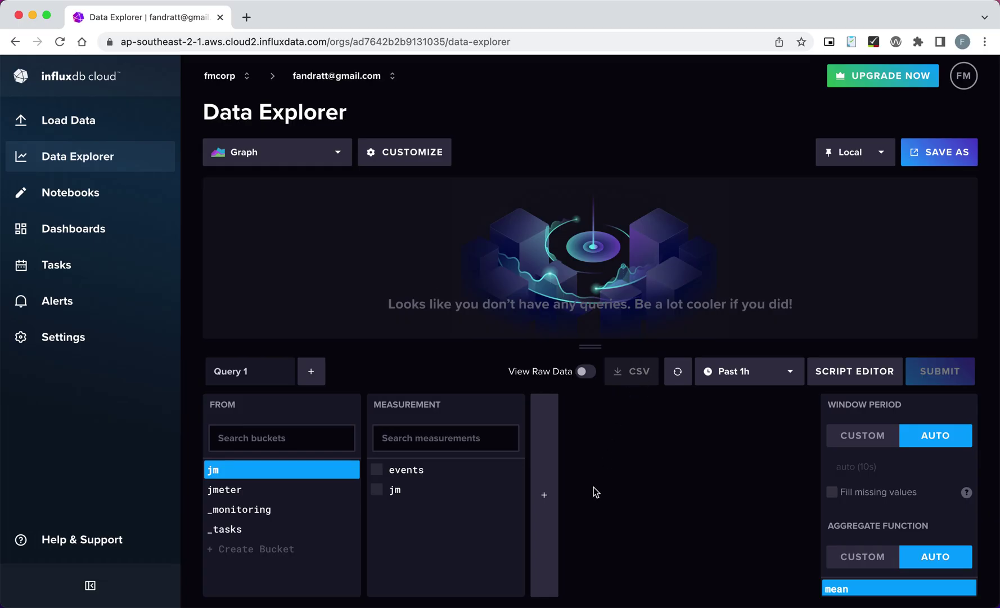
pyautogui.click(235, 491)
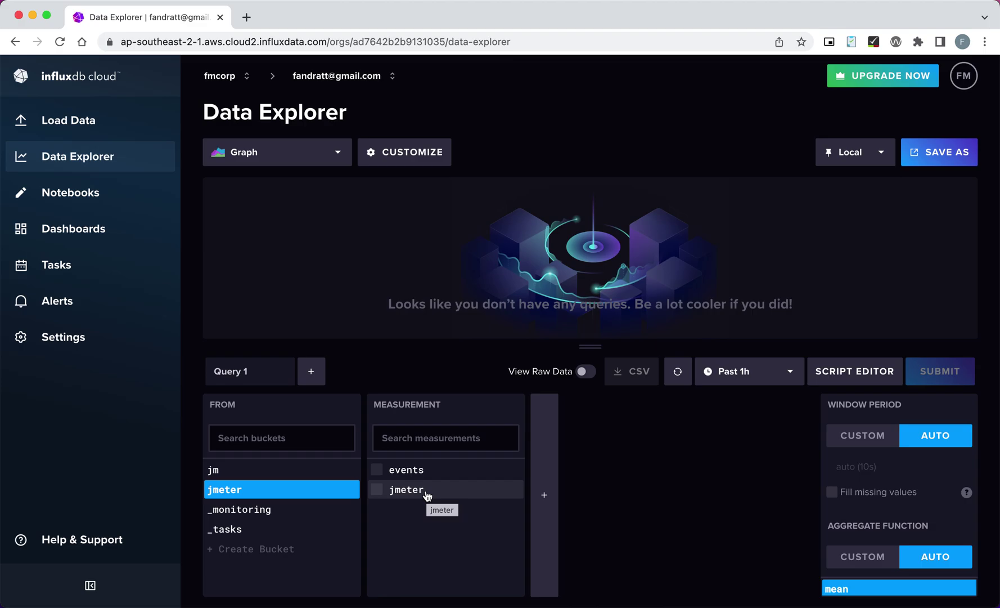
pyautogui.click(377, 491)
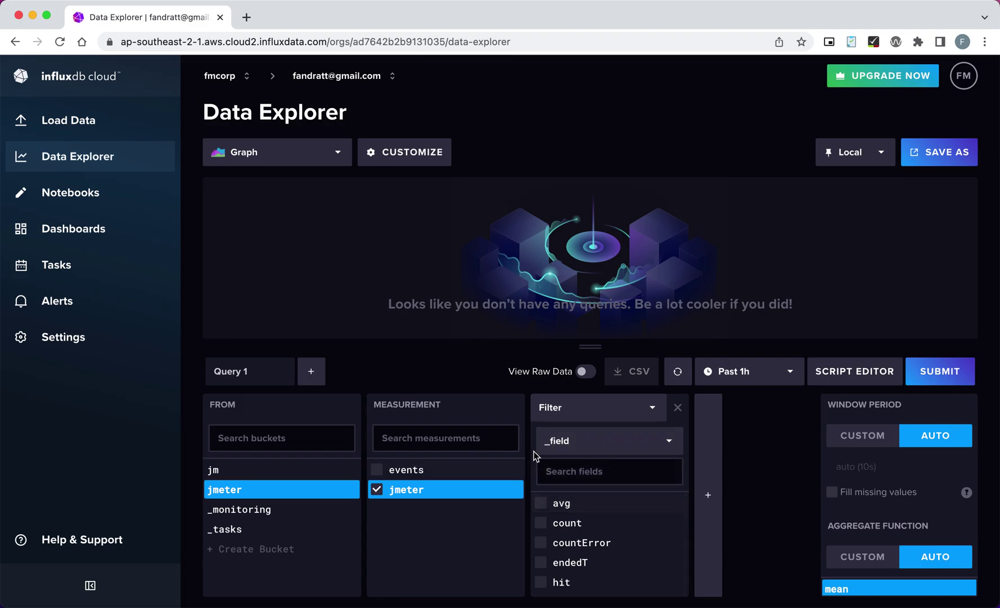
# Filter the query on the fields avg, count, countError, hit, max and min and the tag application name, and submit it
pyautogui.click(542, 504)
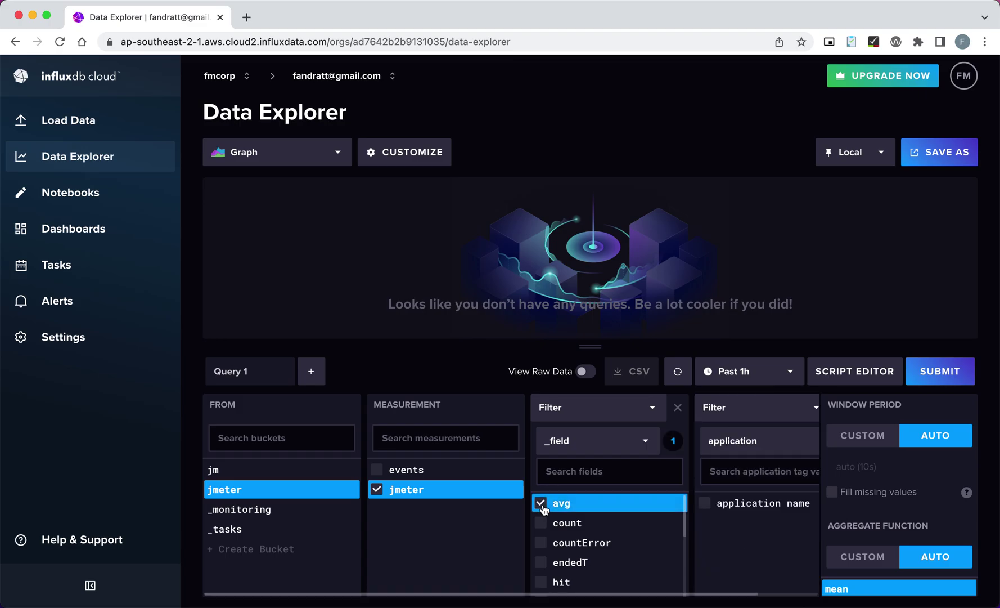
pyautogui.click(707, 503)
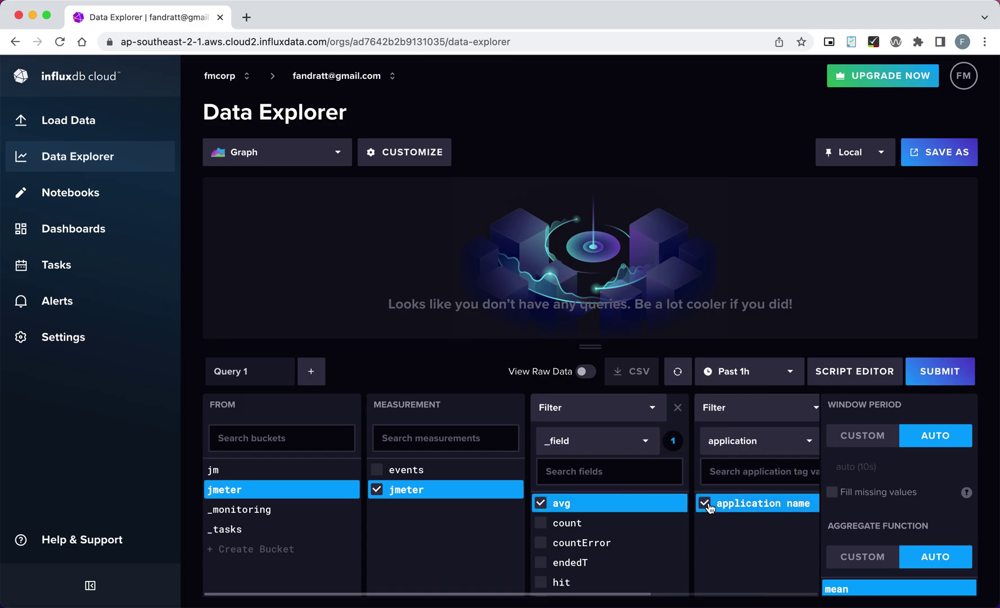
pyautogui.click(541, 522)
pyautogui.click(541, 544)
pyautogui.scroll(-3, 541, 546)
pyautogui.click(541, 523)
pyautogui.click(541, 536)
pyautogui.scroll(-3, 541, 534)
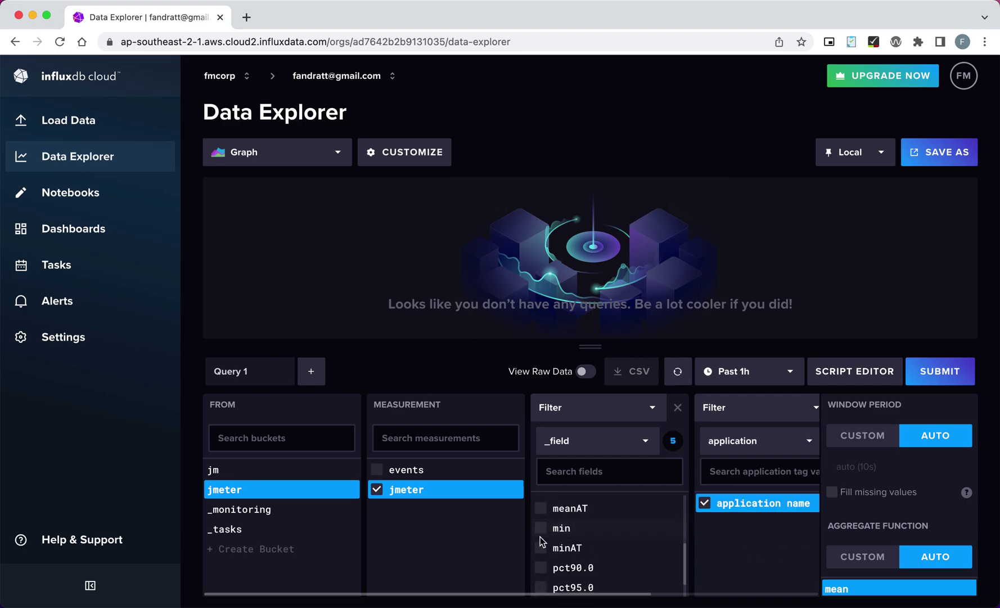
pyautogui.click(541, 529)
pyautogui.scroll(-3, 541, 533)
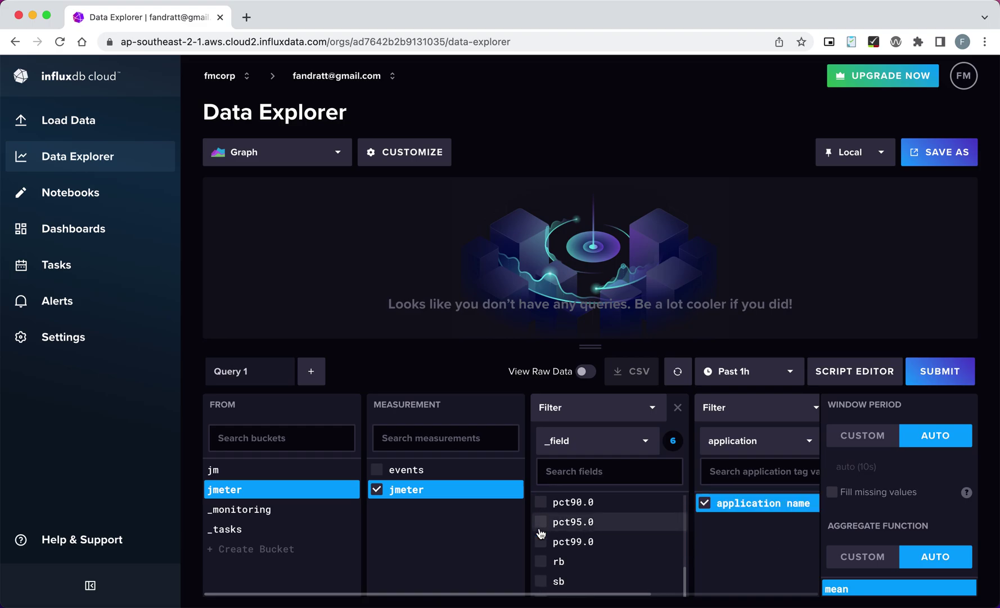
pyautogui.scroll(10, 541, 532)
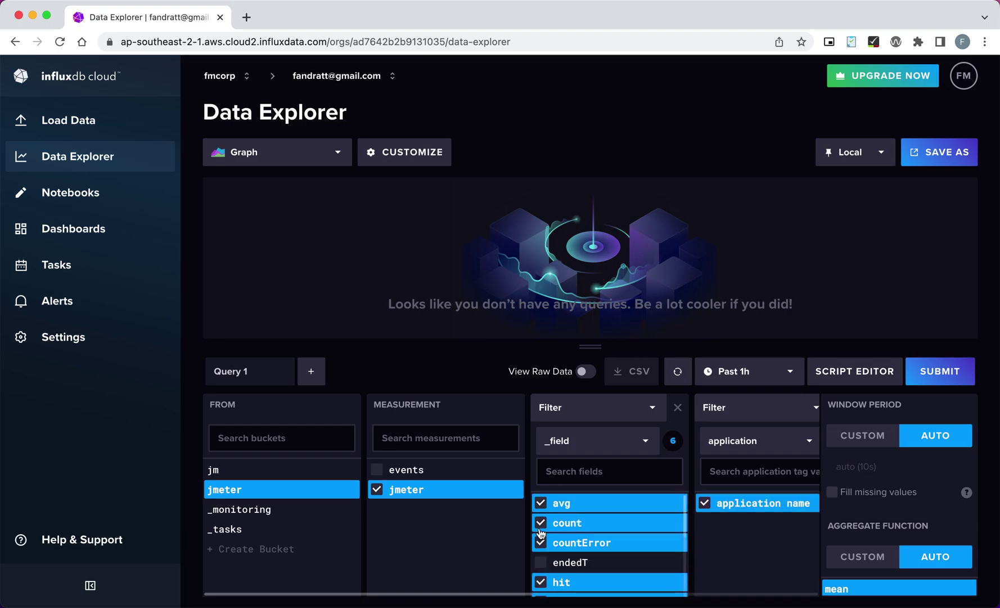
pyautogui.click(938, 376)
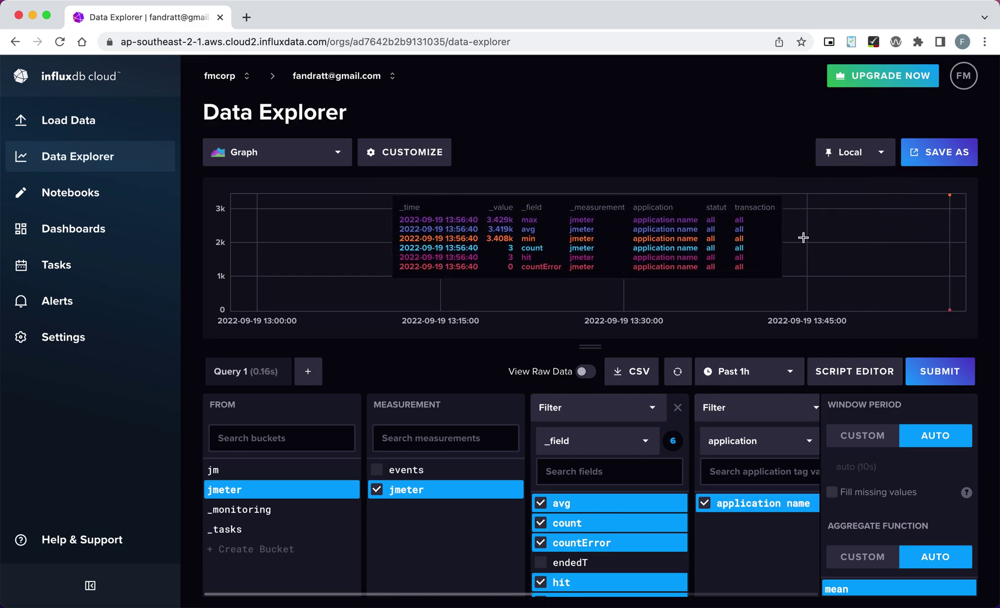
# Check JMeter's request results, switch back to InfluxDB Cloud's Data Explorer, resubmit the query and inspect the newest points on the graph
pyautogui.press('super+Tab')
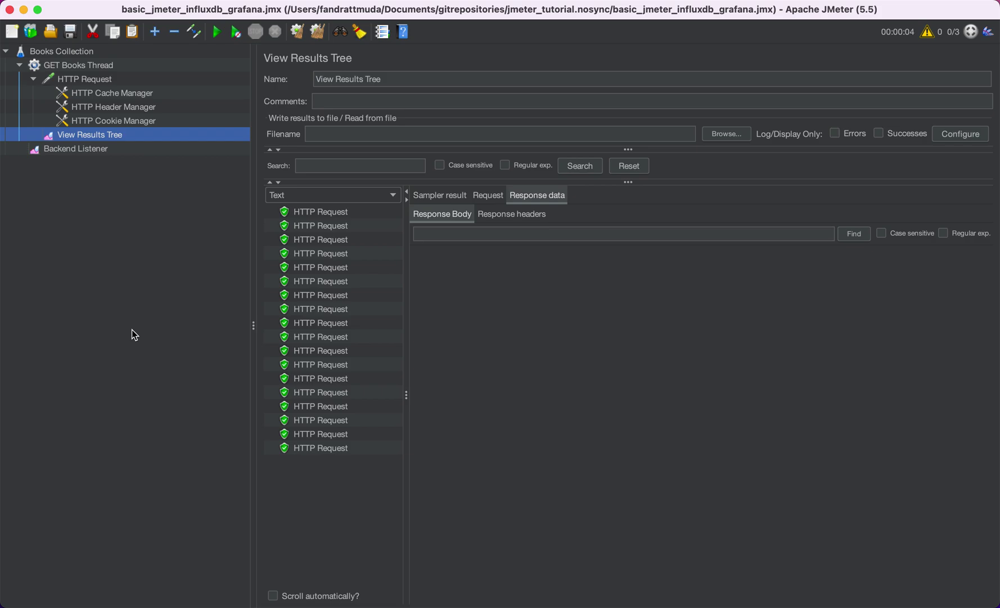
pyautogui.press('super+Tab')
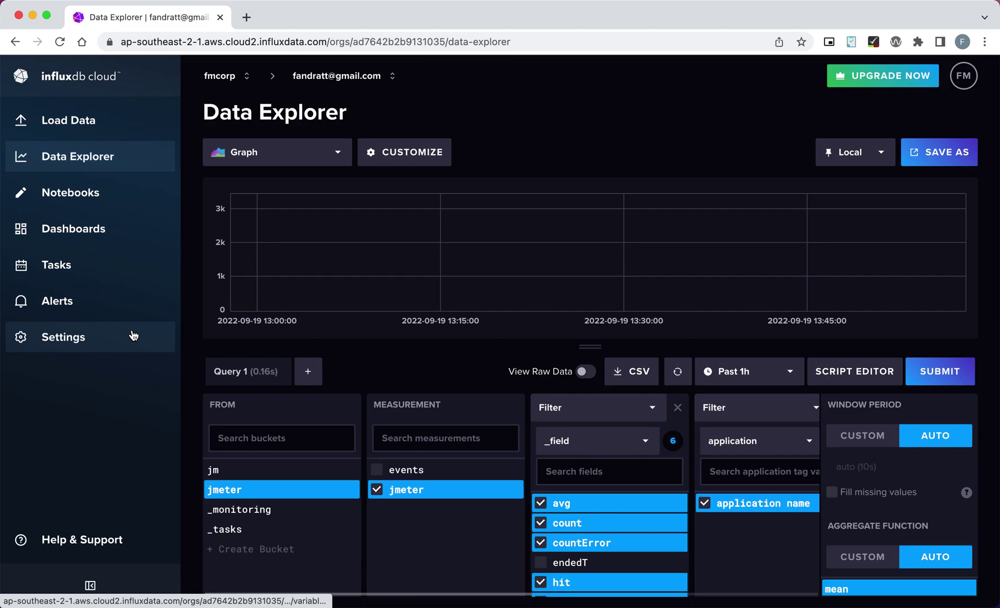
pyautogui.click(932, 369)
pyautogui.moveTo(935, 225)
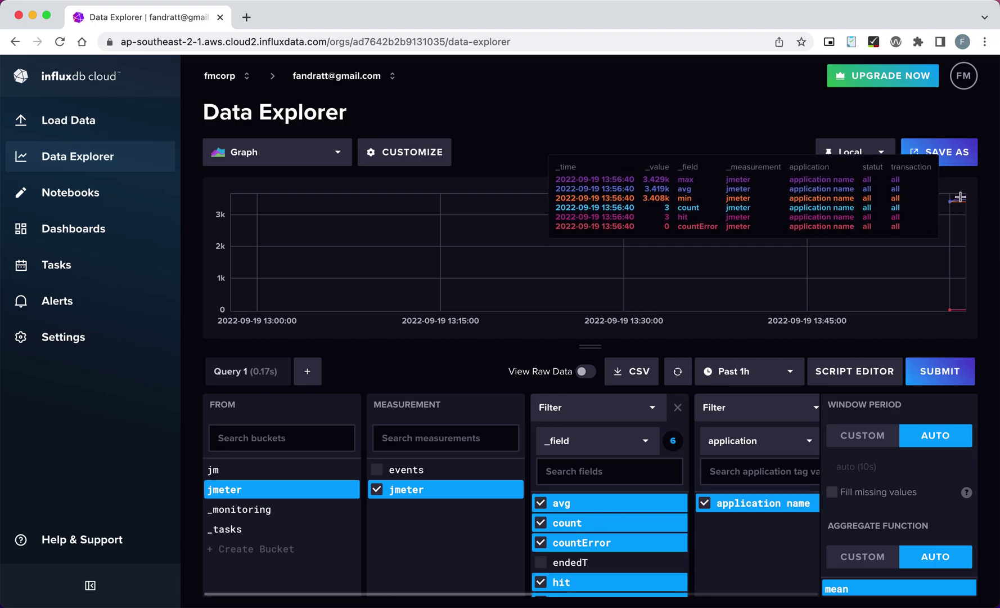
pyautogui.moveTo(960, 201)
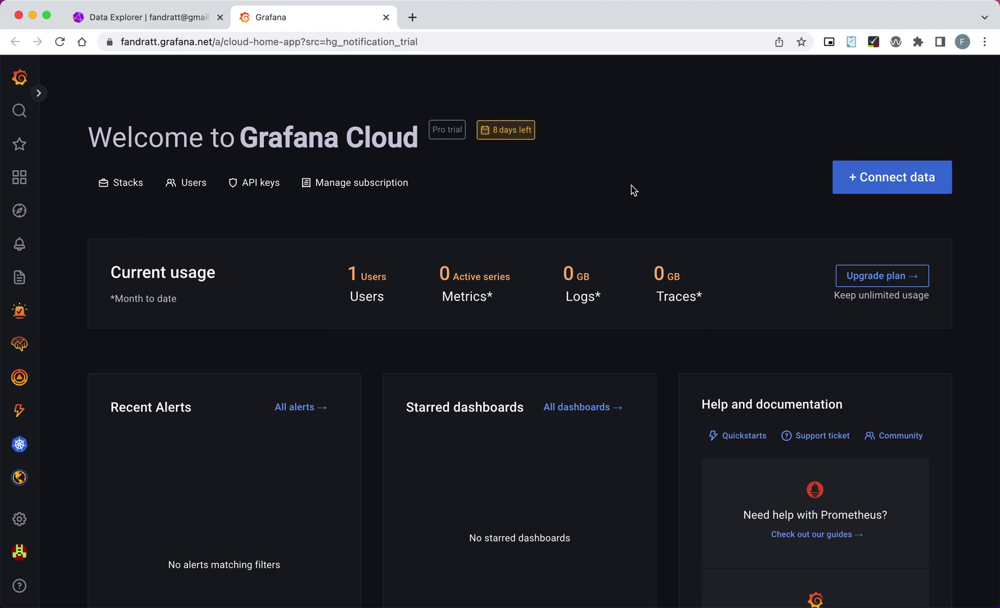
# Switch to Grafana Cloud and create a new InfluxDB data source from its integrations and connections
pyautogui.click(887, 174)
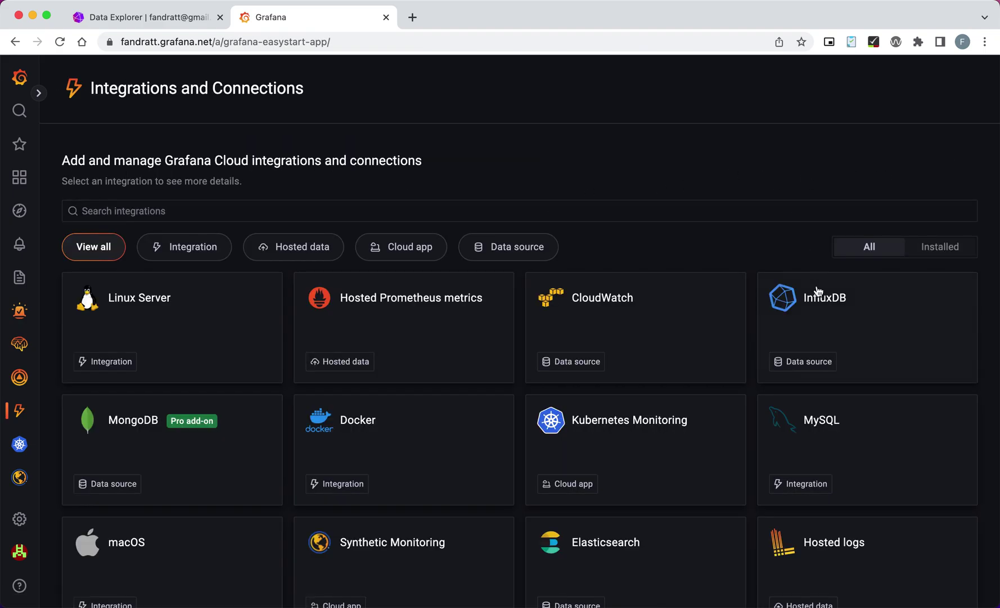
pyautogui.click(805, 327)
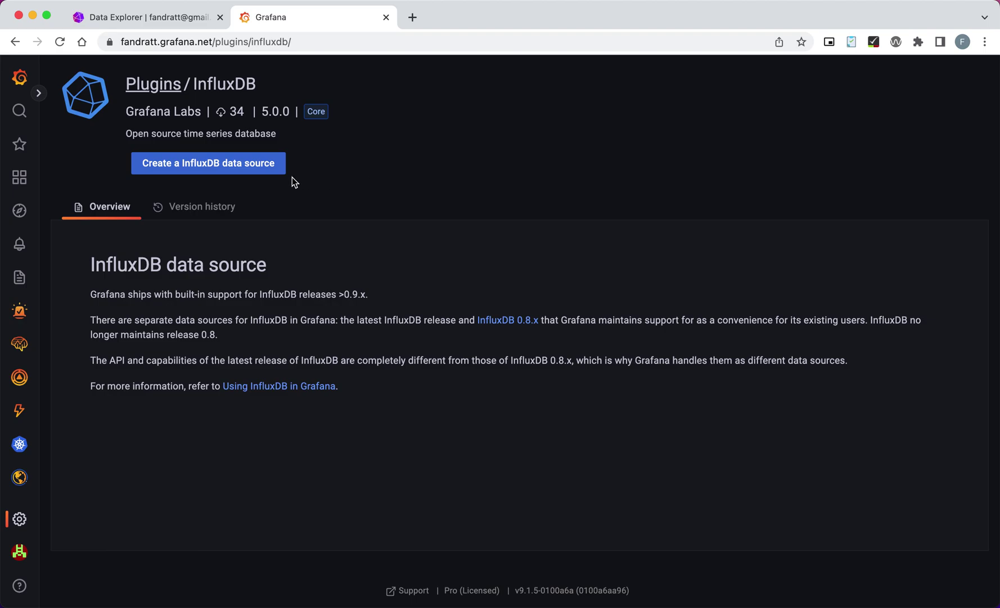
pyautogui.click(258, 178)
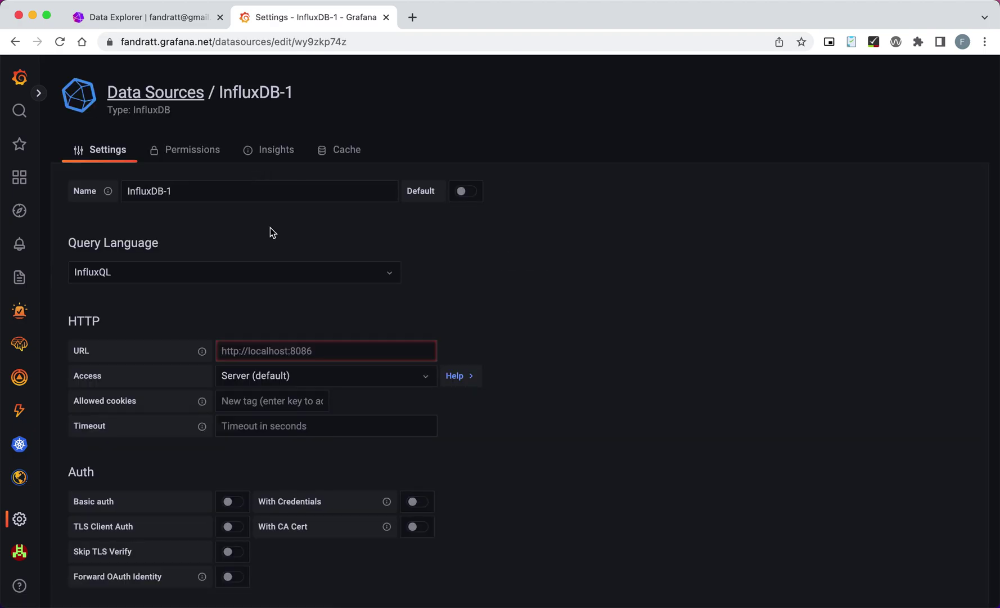
# Rename the data source InfluxDB_jmeter and set its query language to Flux
pyautogui.doubleClick(167, 192)
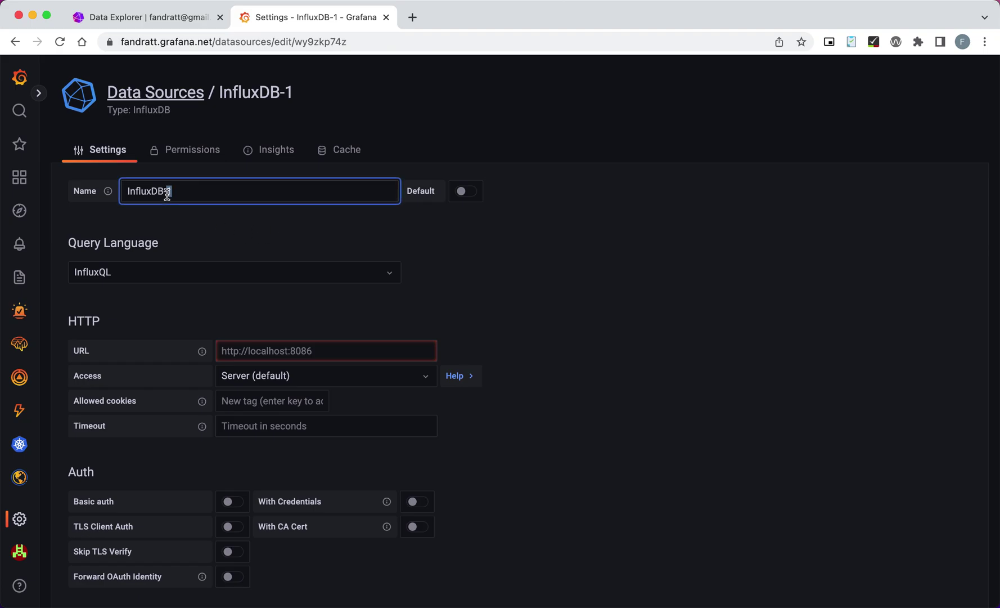
pyautogui.press('BackSpace')
pyautogui.press('BackSpace')
pyautogui.write('_jmeter')
pyautogui.click(322, 272)
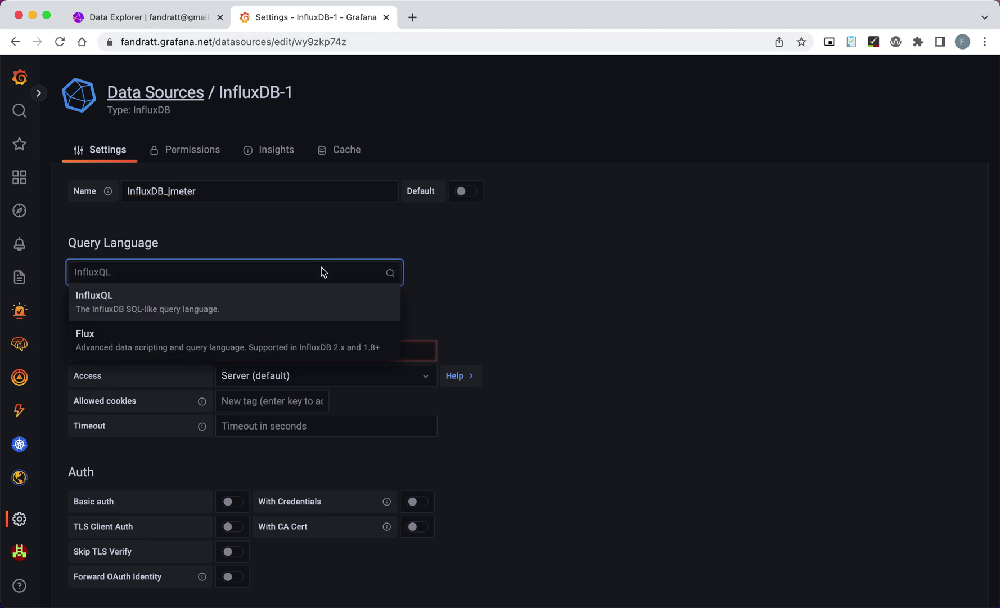
pyautogui.click(301, 337)
# Copy the cluster URL from InfluxDB Cloud's organization settings and paste it as the Grafana data source's HTTP URL
pyautogui.scroll(-3, 552, 263)
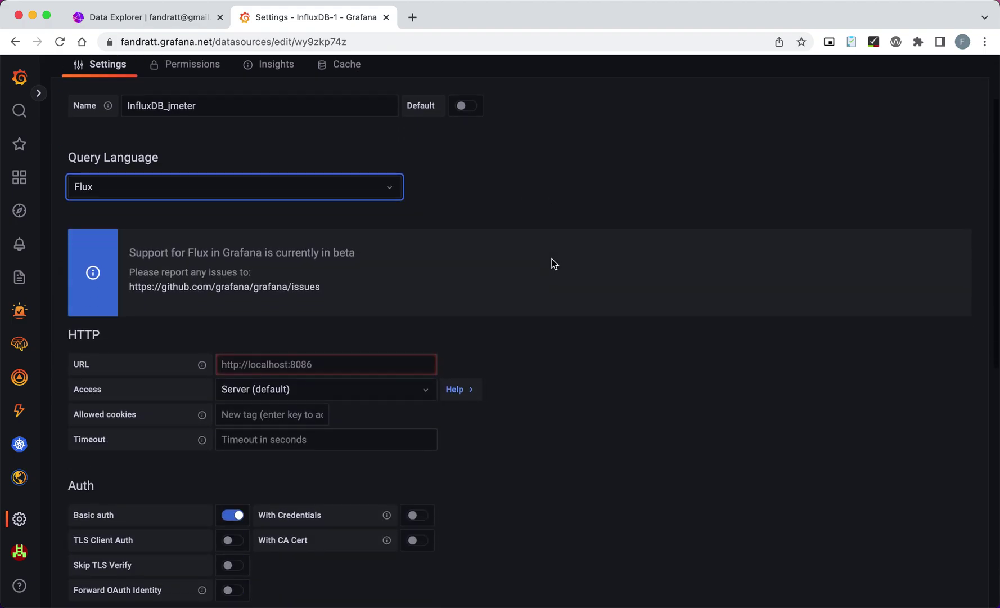
pyautogui.scroll(-3, 323, 255)
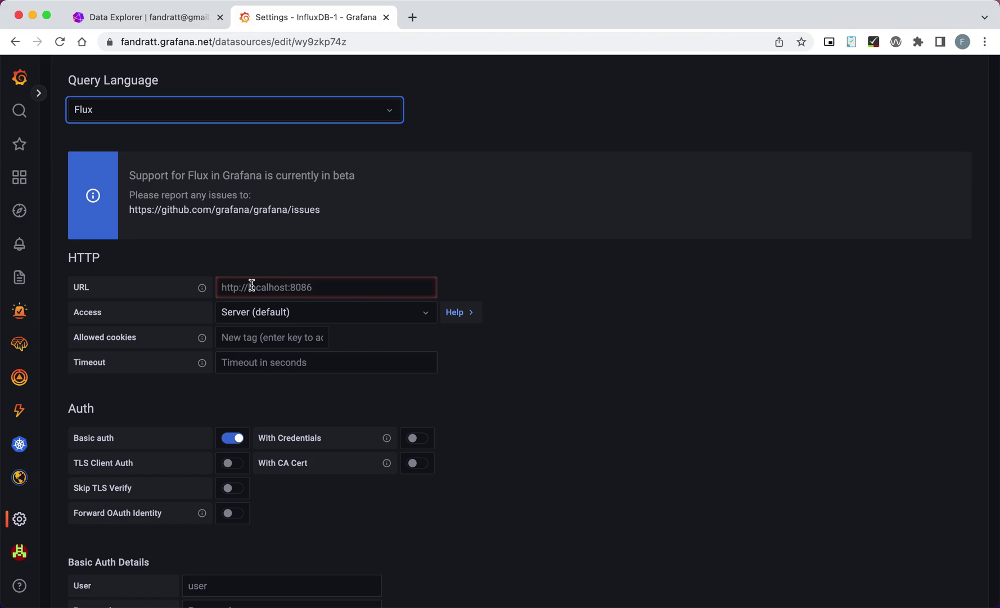
pyautogui.hotkey('ctrl', 'shift', 'Tab')
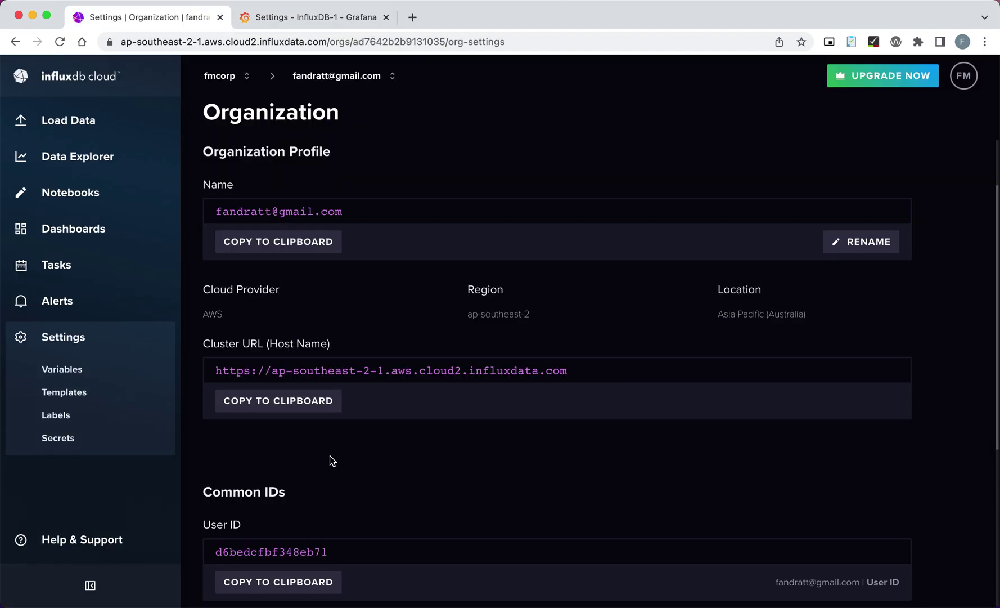
pyautogui.click(296, 401)
pyautogui.click(331, 18)
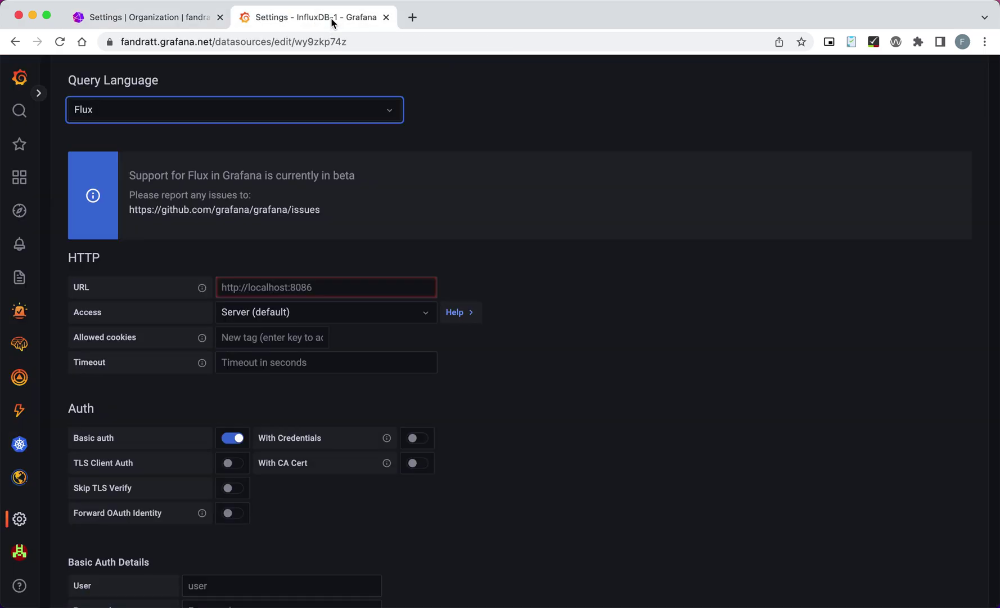
pyautogui.click(338, 288)
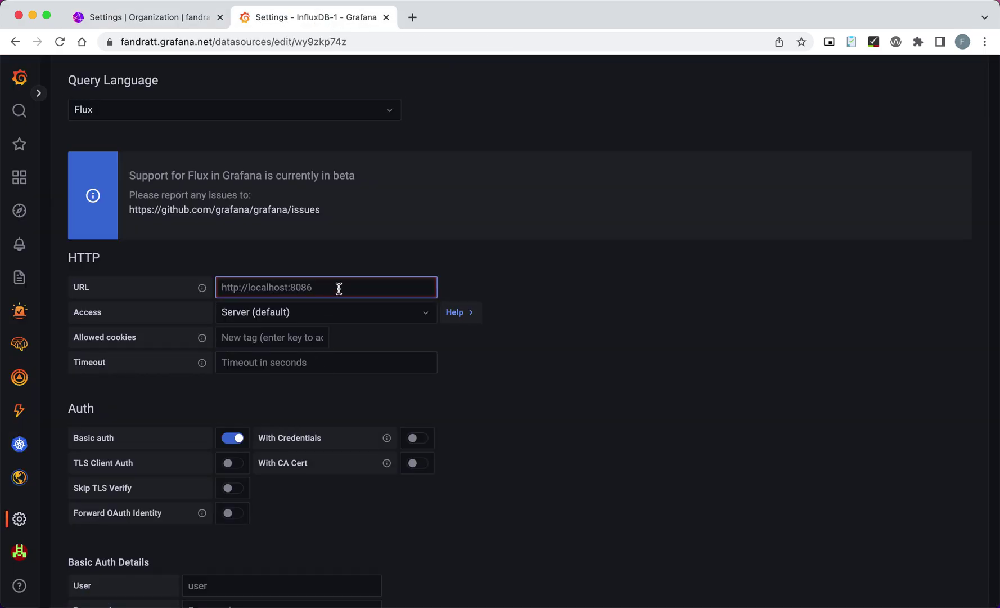
pyautogui.press('super+v')
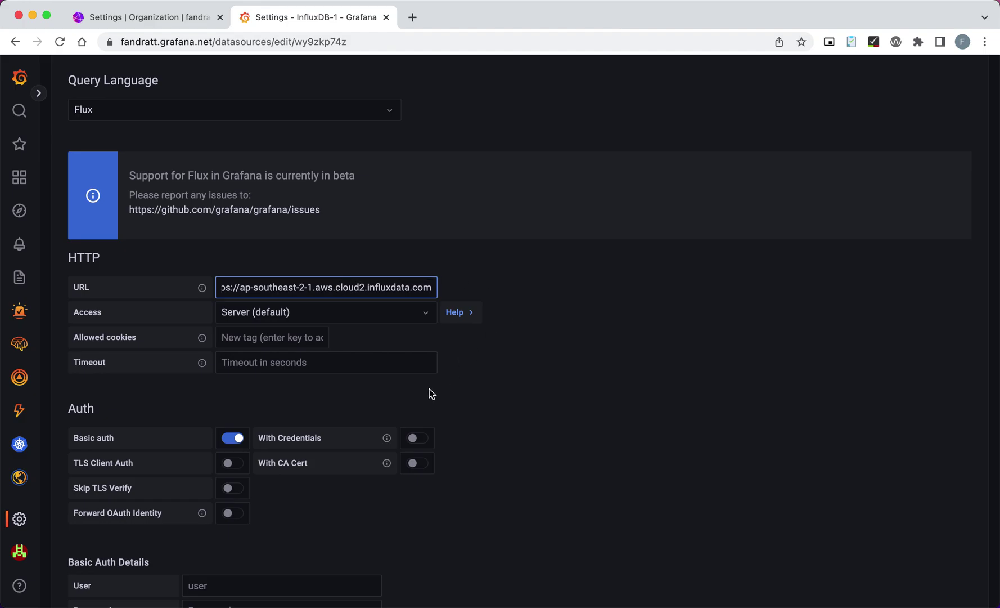
# Turn off Basic auth for the data source
pyautogui.scroll(-4, 431, 393)
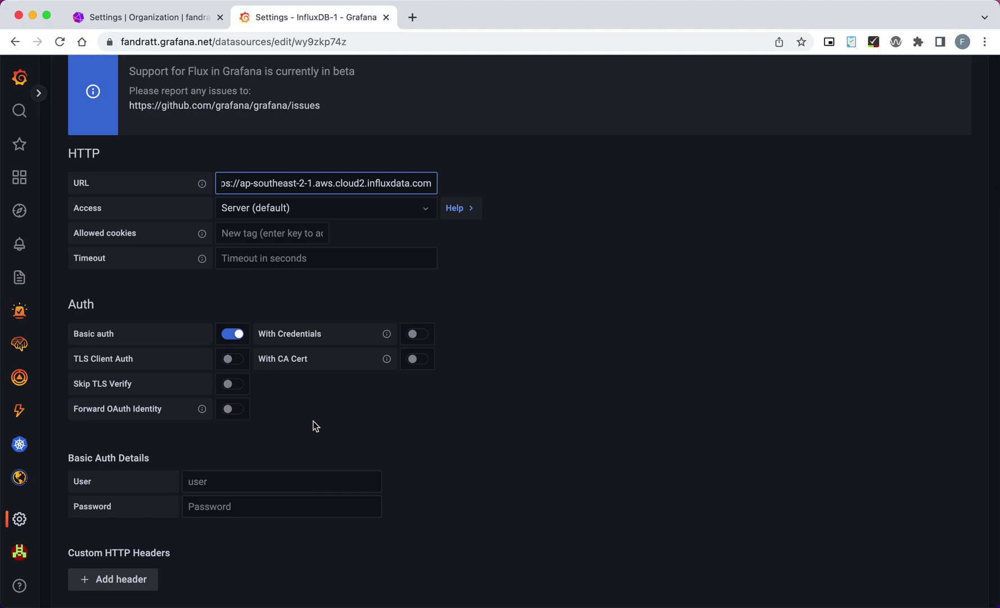
pyautogui.scroll(-3, 313, 424)
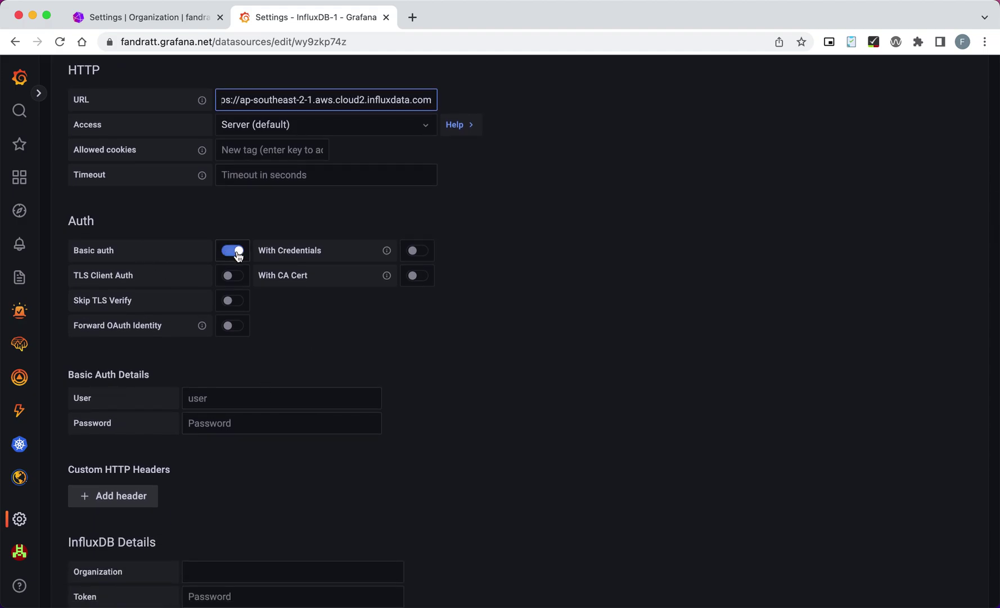
pyautogui.click(239, 256)
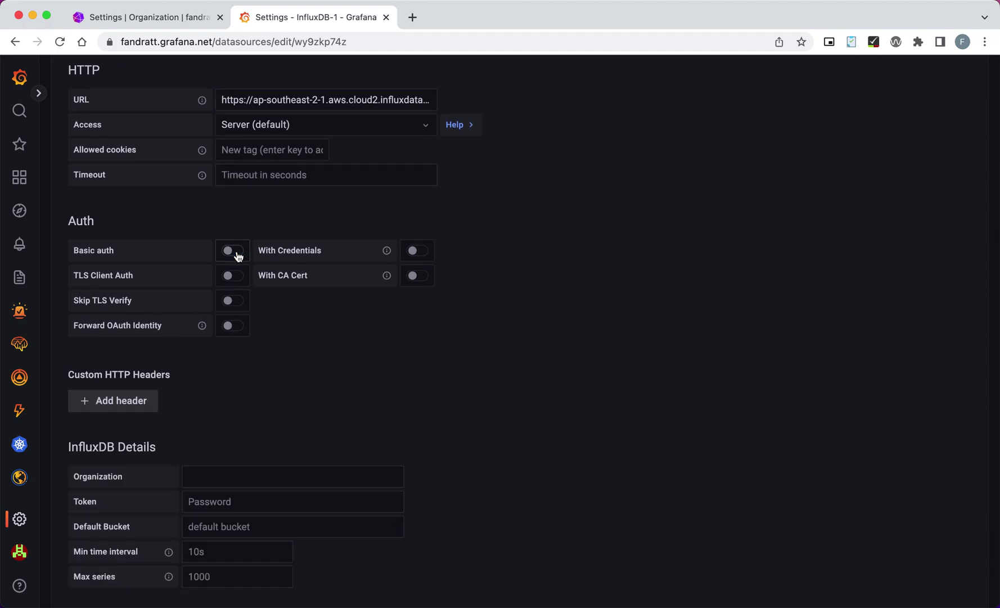
# Copy the organization ID from InfluxDB Cloud's organization settings into the Organization field of Grafana's InfluxDB Details
pyautogui.scroll(-5, 319, 343)
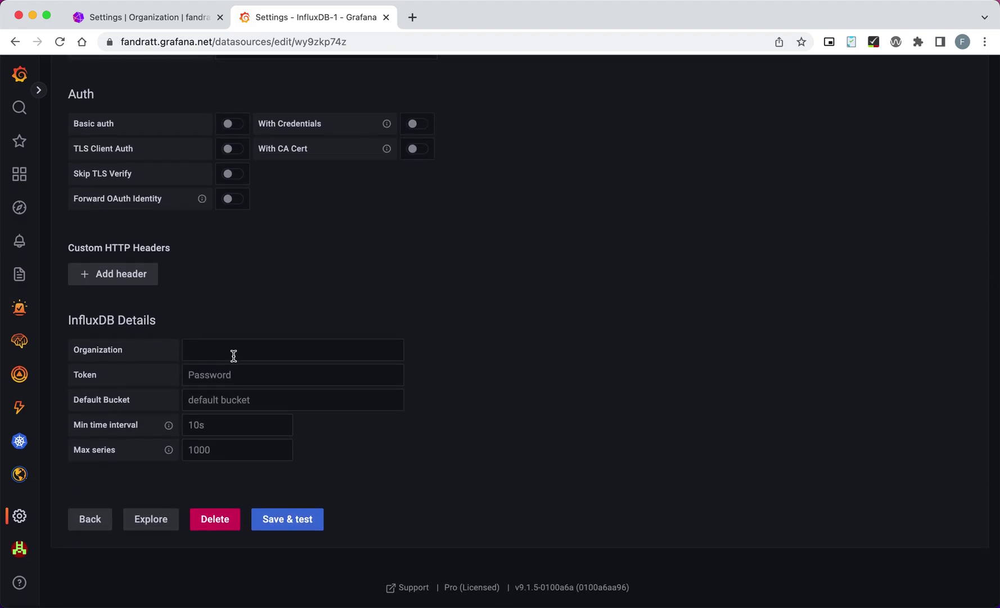
pyautogui.doubleClick(124, 325)
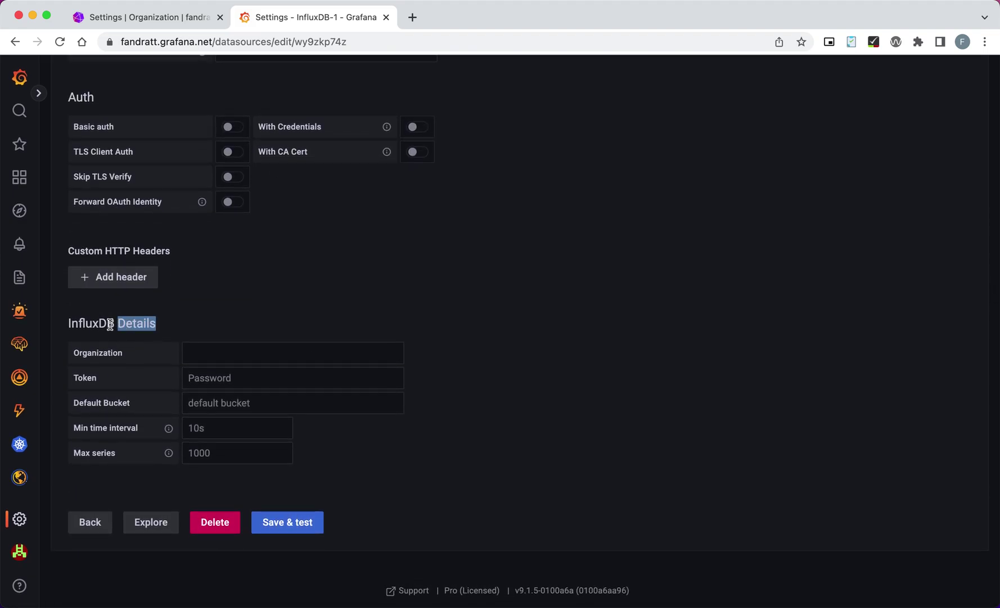
pyautogui.moveTo(72, 324); pyautogui.dragTo(288, 451)
pyautogui.click(143, 319)
pyautogui.hotkey('ctrl', 'shift', 'Tab')
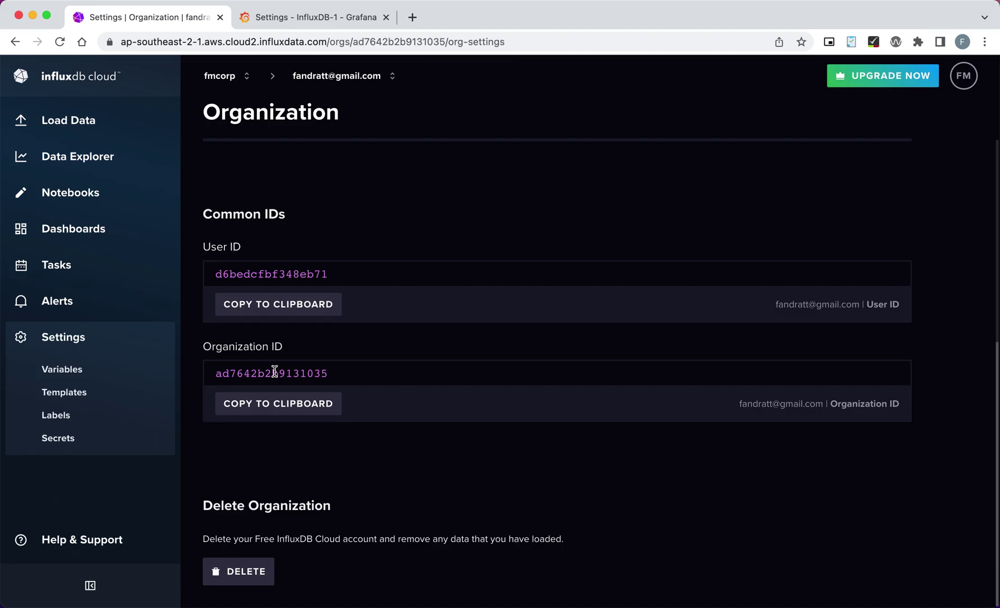
pyautogui.click(287, 405)
pyautogui.click(293, 21)
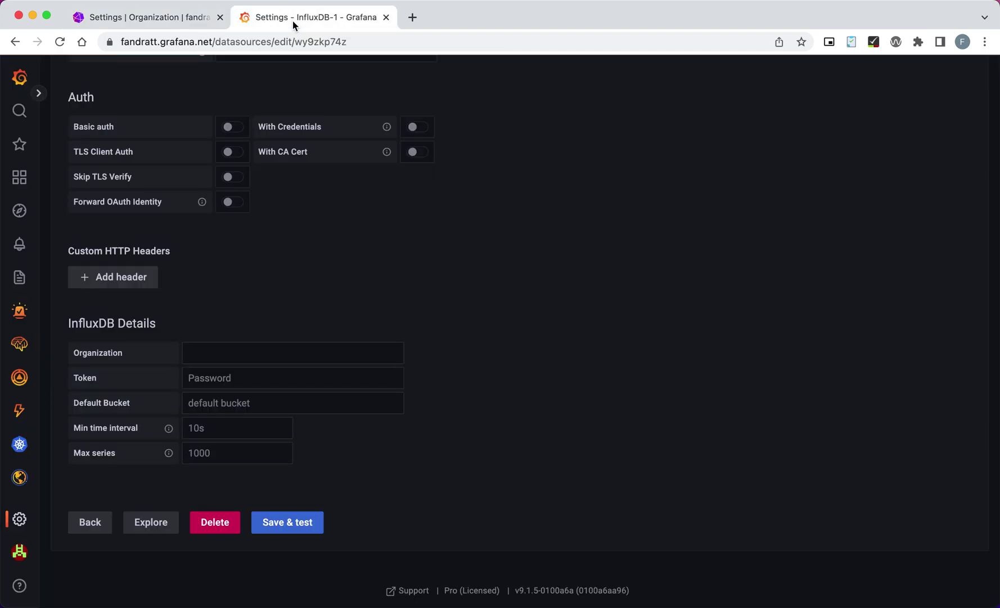
pyautogui.click(237, 351)
pyautogui.press('super+v')
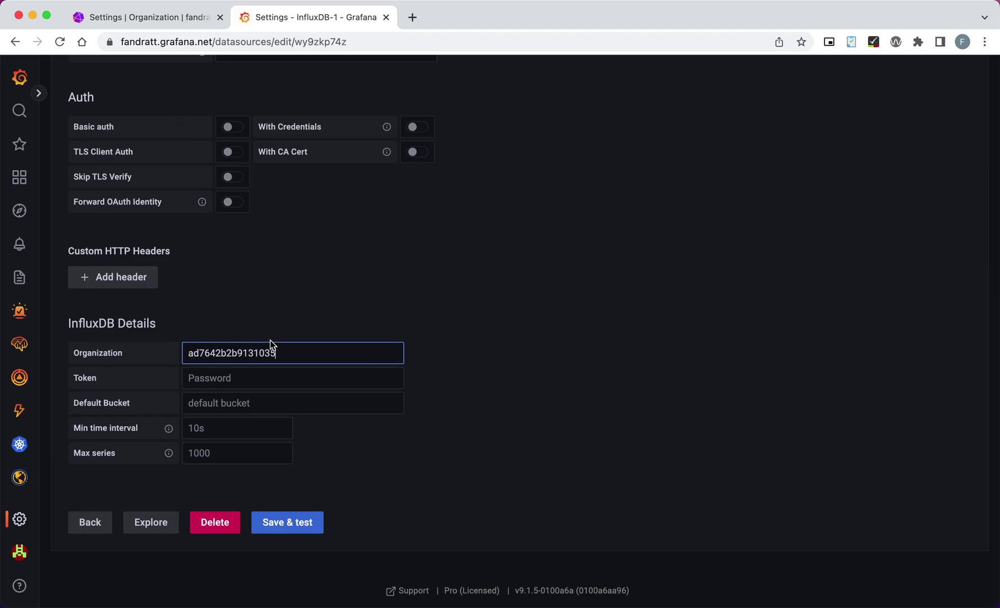
# Copy the influxdbToken value from JMeter's Backend Listener and paste the token into the Token field of Grafana's InfluxDB Details
pyautogui.click(248, 380)
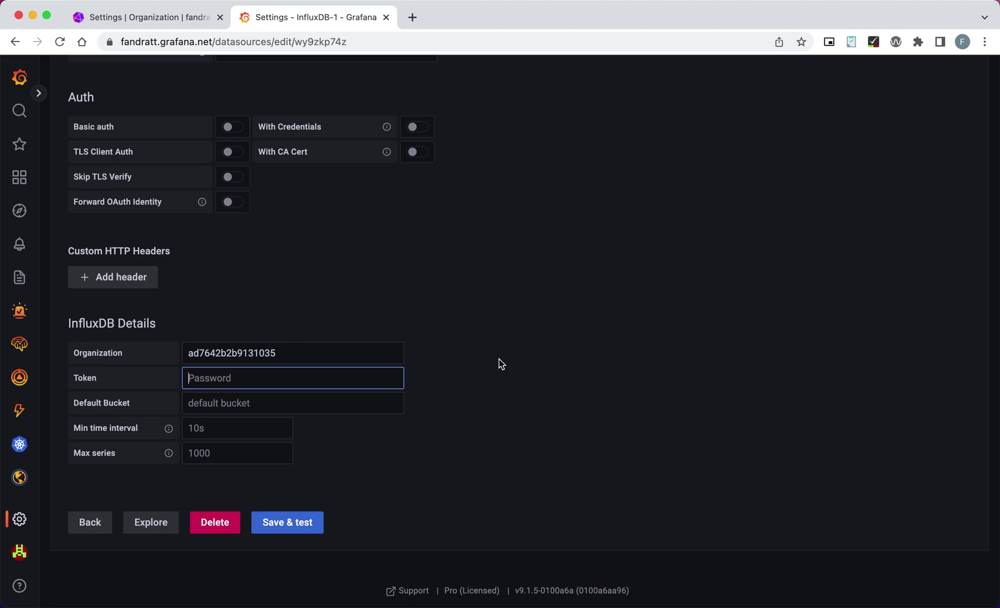
pyautogui.press('super+Tab')
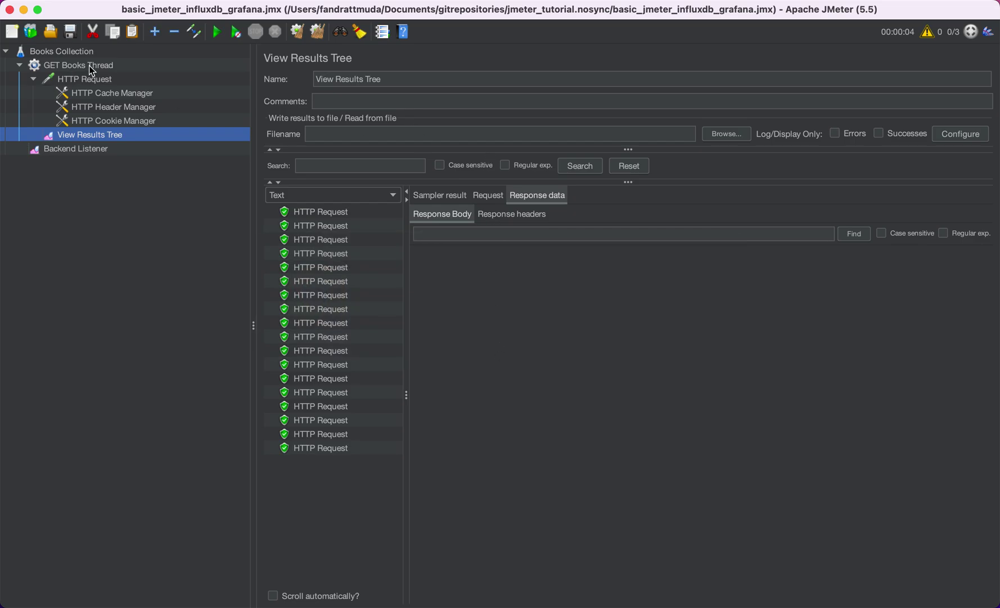
pyautogui.click(89, 66)
pyautogui.click(127, 149)
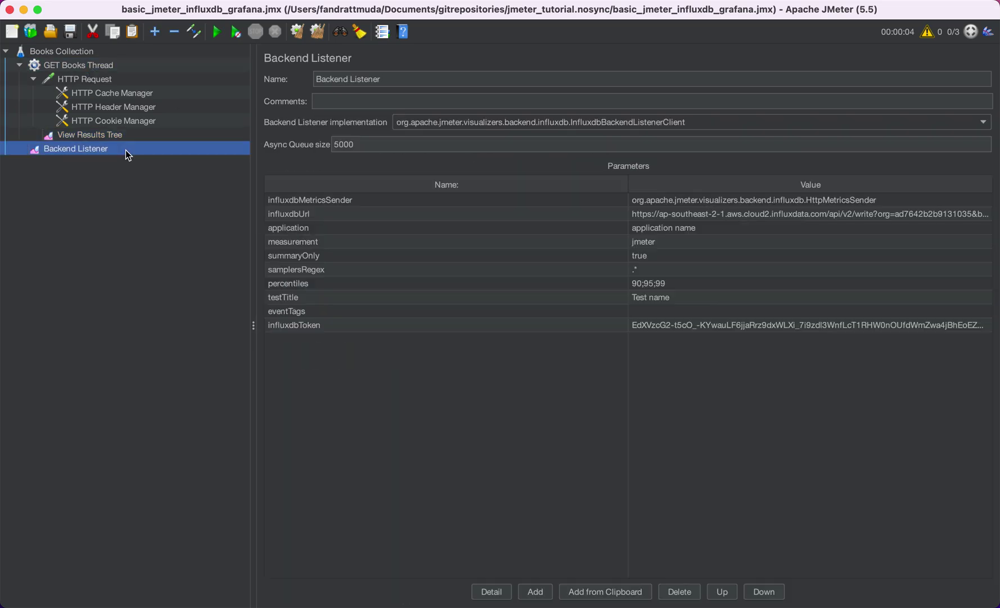
pyautogui.click(667, 326)
pyautogui.doubleClick(666, 326)
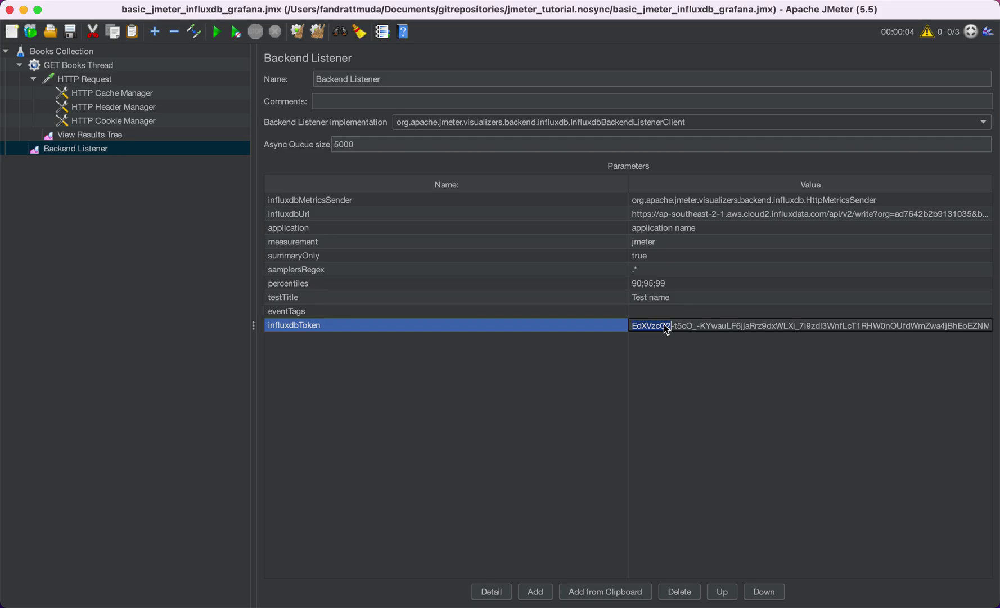
pyautogui.press('super+a')
pyautogui.press('super+Tab')
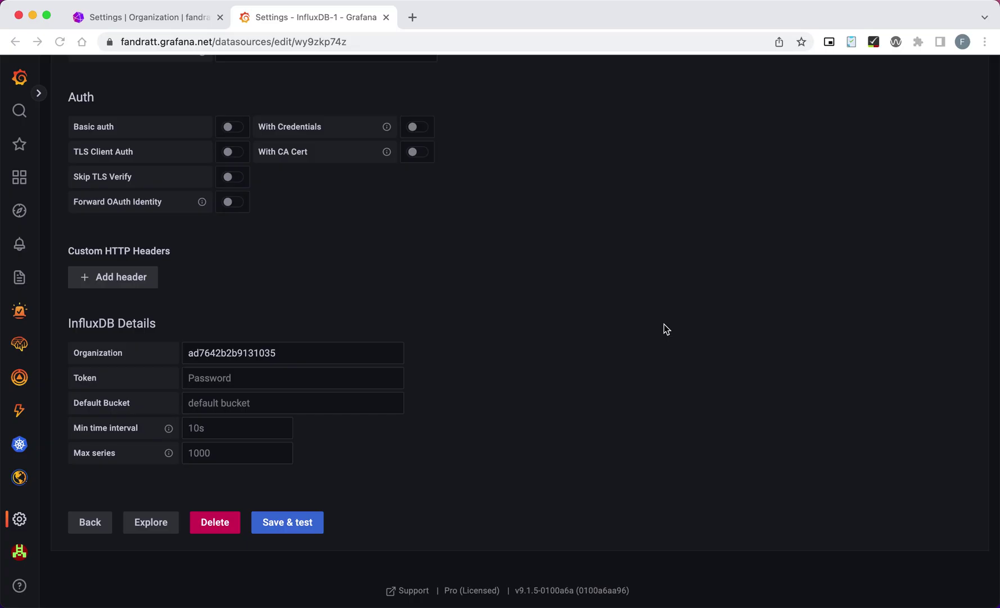
pyautogui.press('super+v')
pyautogui.click(499, 378)
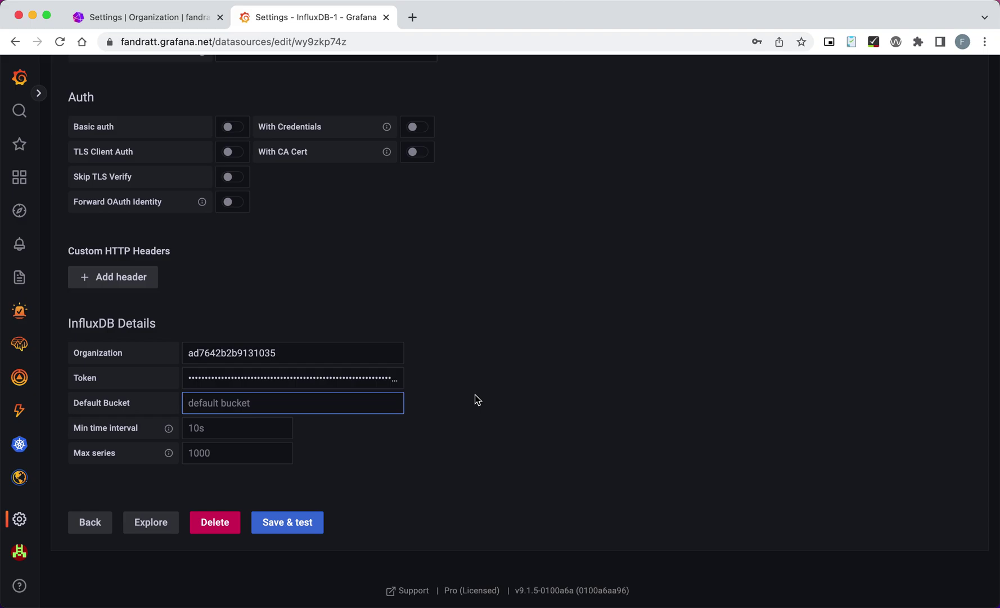
# Set the default bucket to jmeter, and save and test the data source
pyautogui.write('jmeter')
pyautogui.click(527, 415)
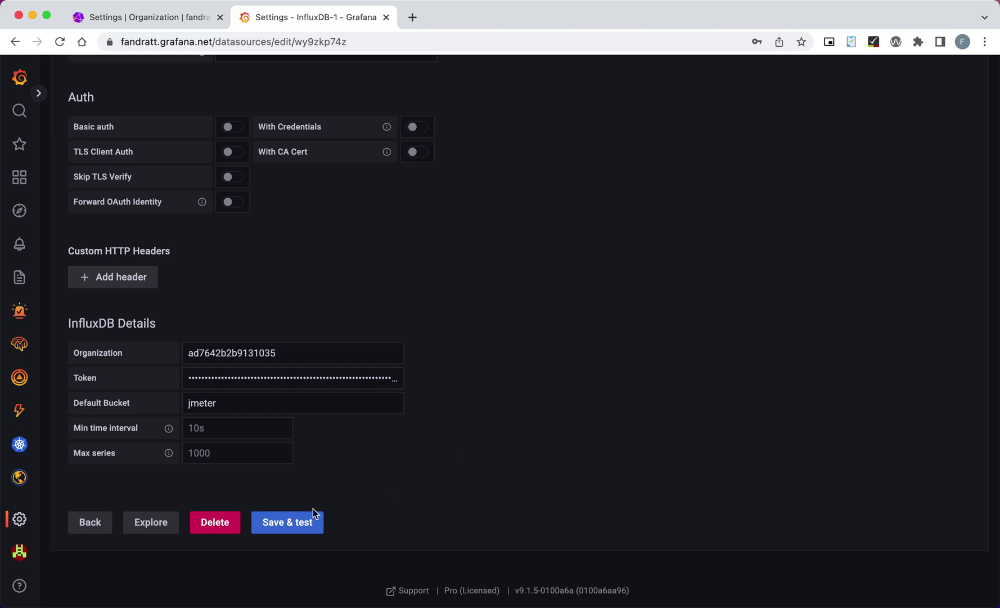
pyautogui.click(272, 524)
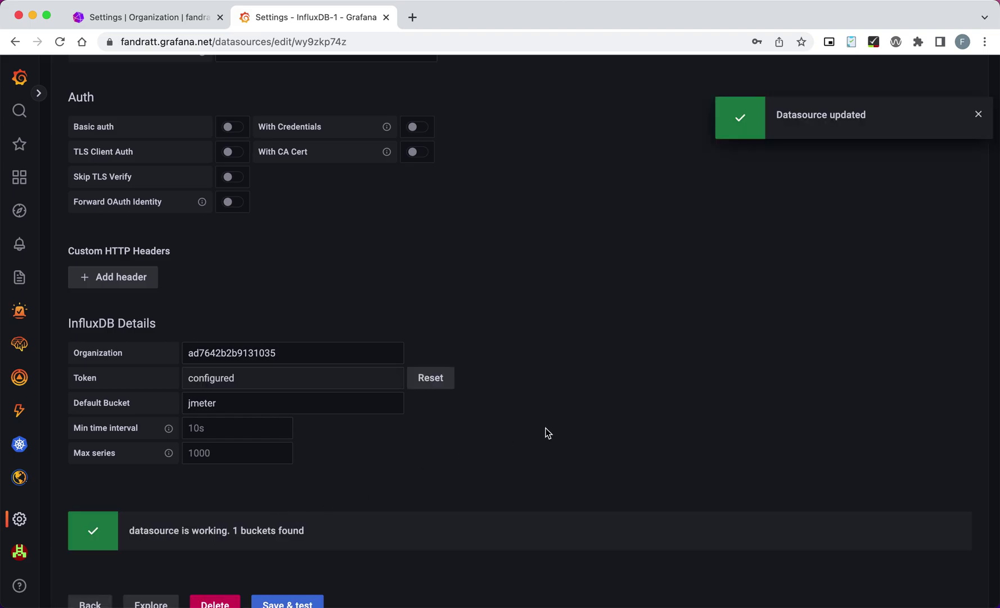
pyautogui.scroll(-2, 548, 432)
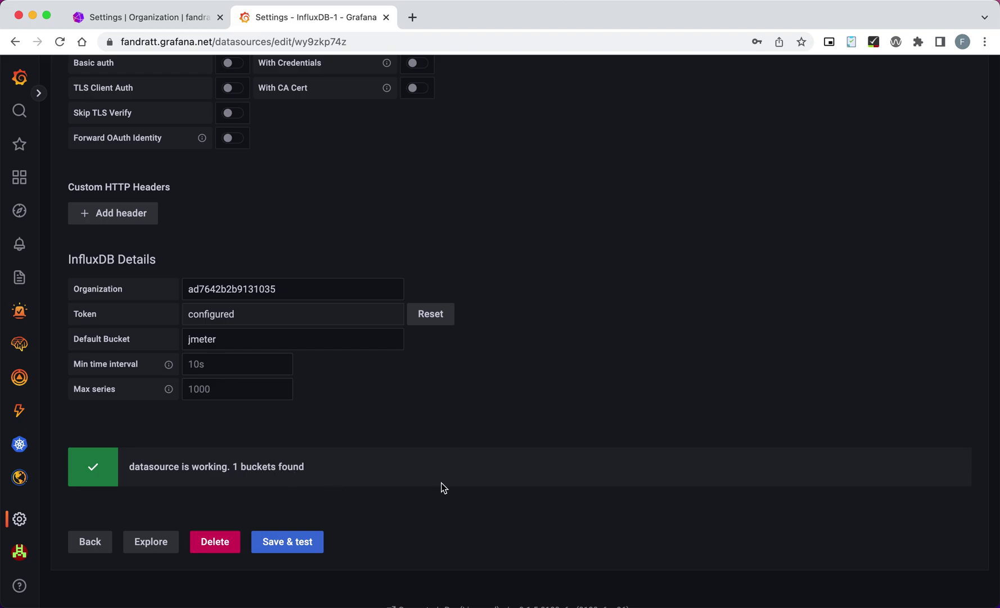
pyautogui.scroll(3, 561, 370)
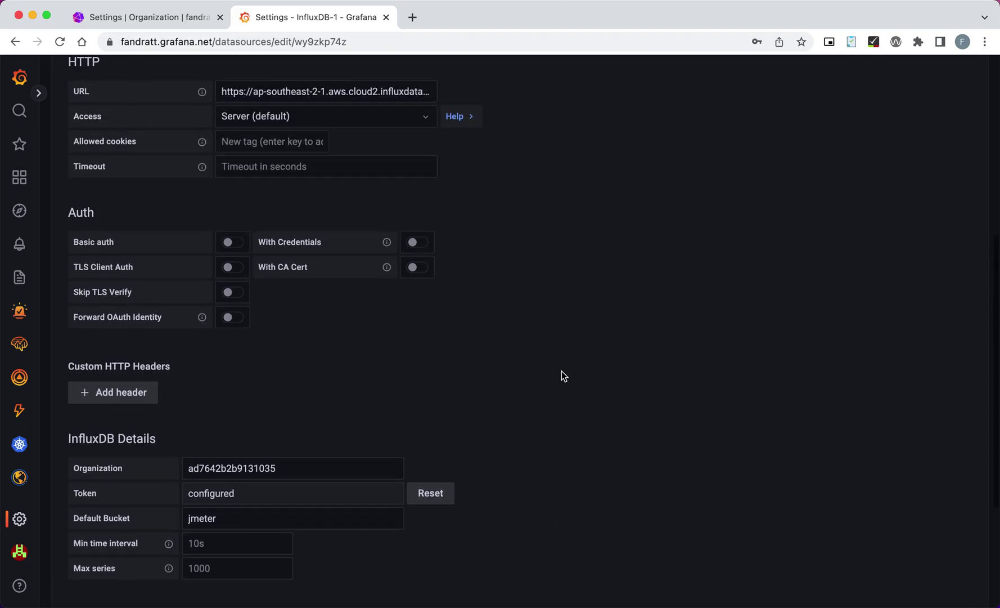
pyautogui.scroll(-4, 561, 370)
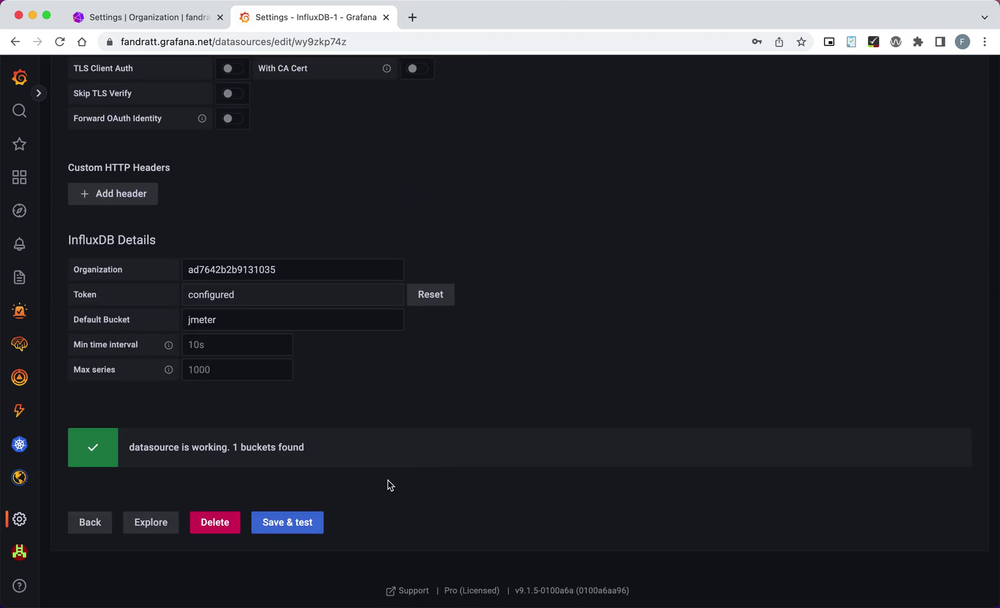
pyautogui.click(293, 529)
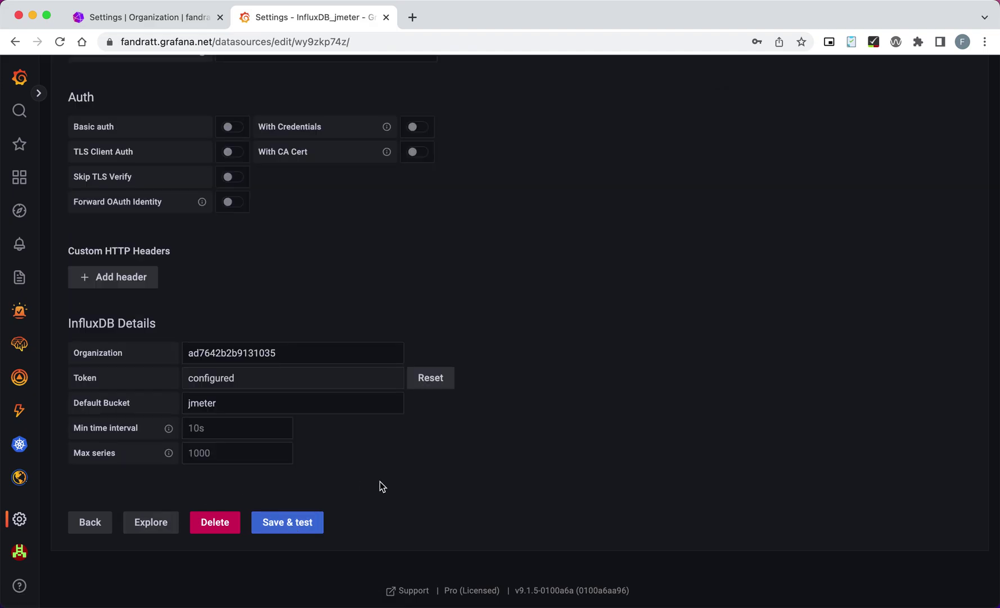
# Open the data source in Explore, and select the jmeter bucket and jmeter measurement in InfluxDB Cloud's Data Explorer
pyautogui.click(150, 522)
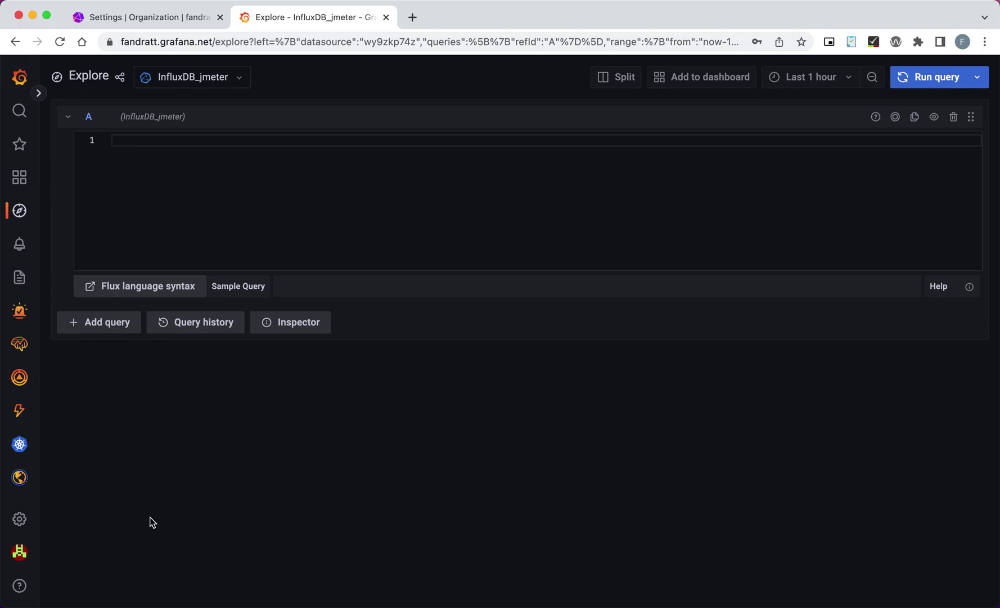
pyautogui.click(150, 26)
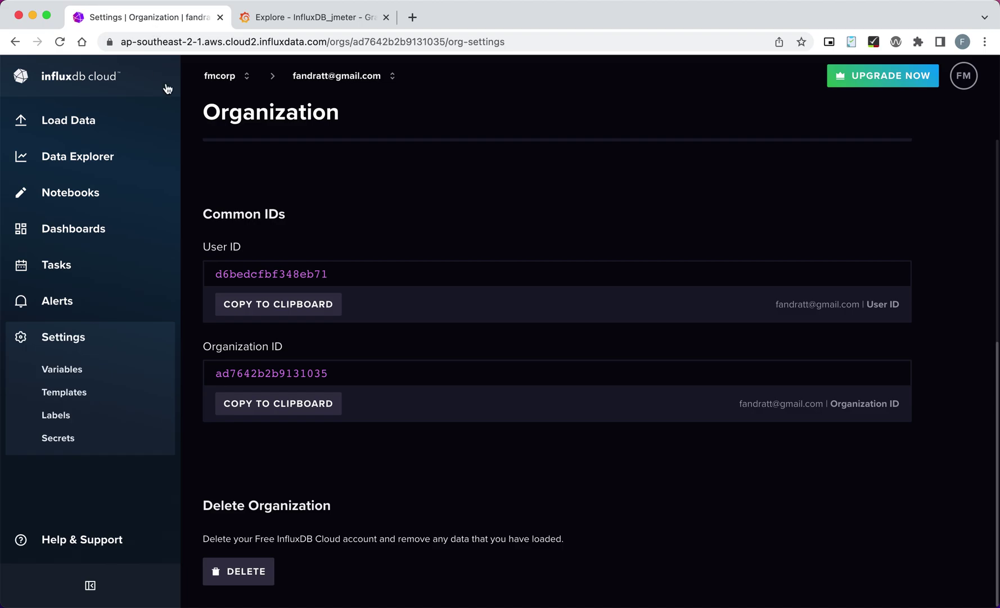
pyautogui.click(122, 170)
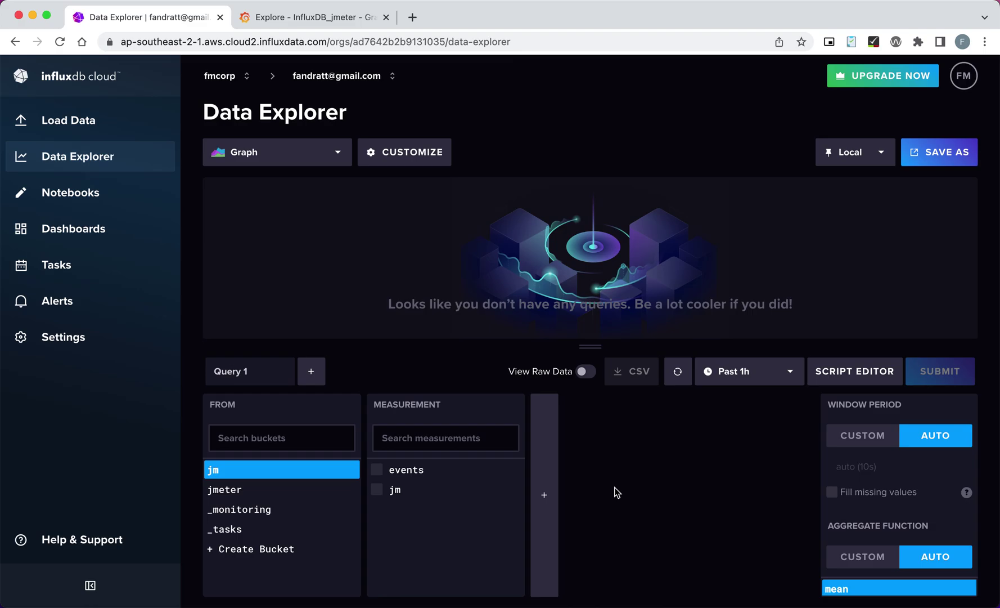
pyautogui.click(239, 489)
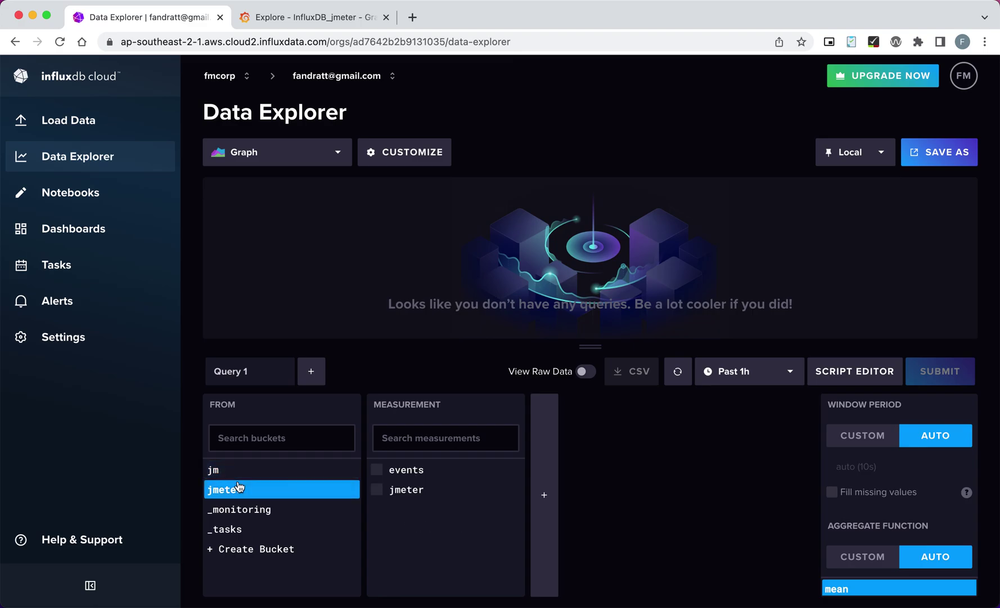
pyautogui.click(378, 490)
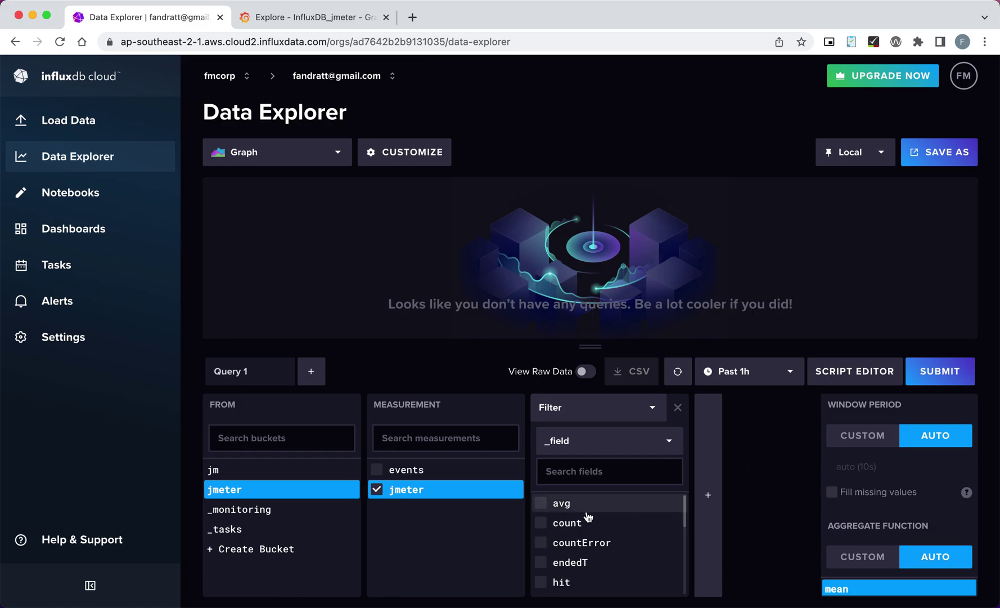
# Filter the query on the fields avg, count, countError, endedT, hit, max and min
pyautogui.click(542, 507)
pyautogui.click(545, 523)
pyautogui.click(543, 543)
pyautogui.scroll(-1, 541, 566)
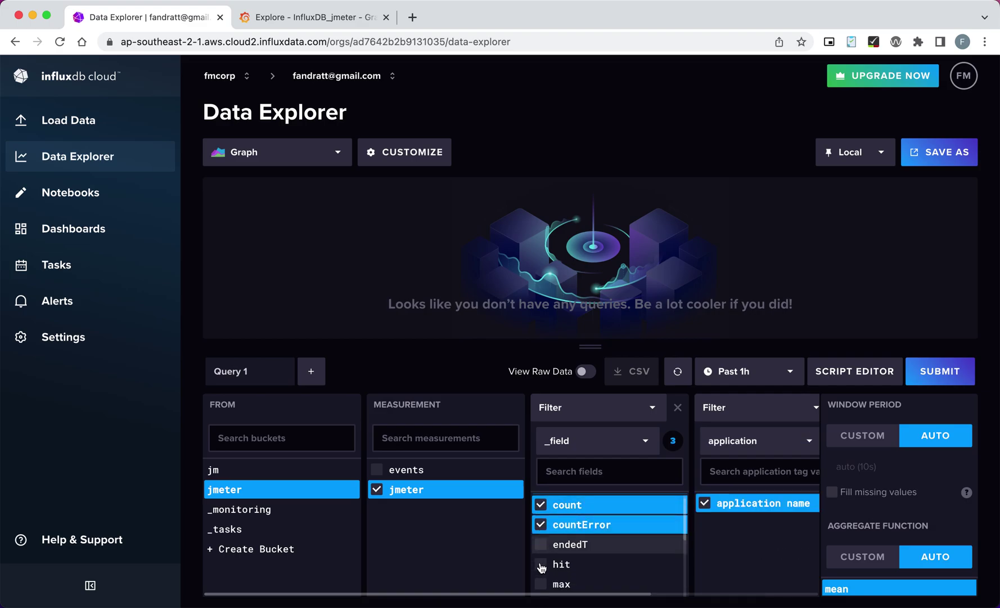
pyautogui.scroll(-1, 541, 567)
pyautogui.click(541, 511)
pyautogui.click(540, 531)
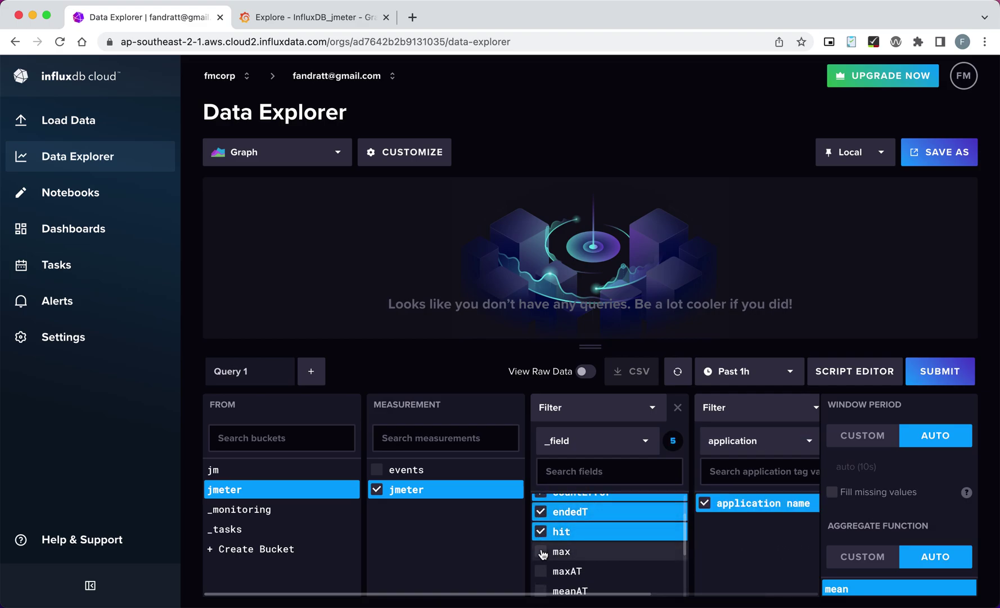
pyautogui.click(541, 551)
pyautogui.scroll(-3, 541, 548)
pyautogui.click(540, 523)
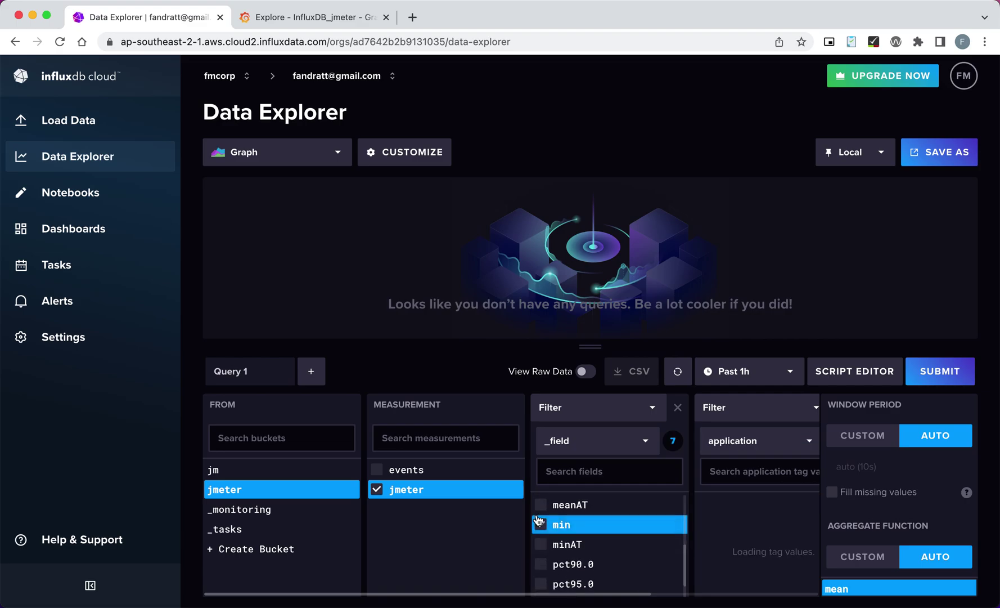
pyautogui.scroll(-3, 557, 529)
pyautogui.scroll(5, 604, 546)
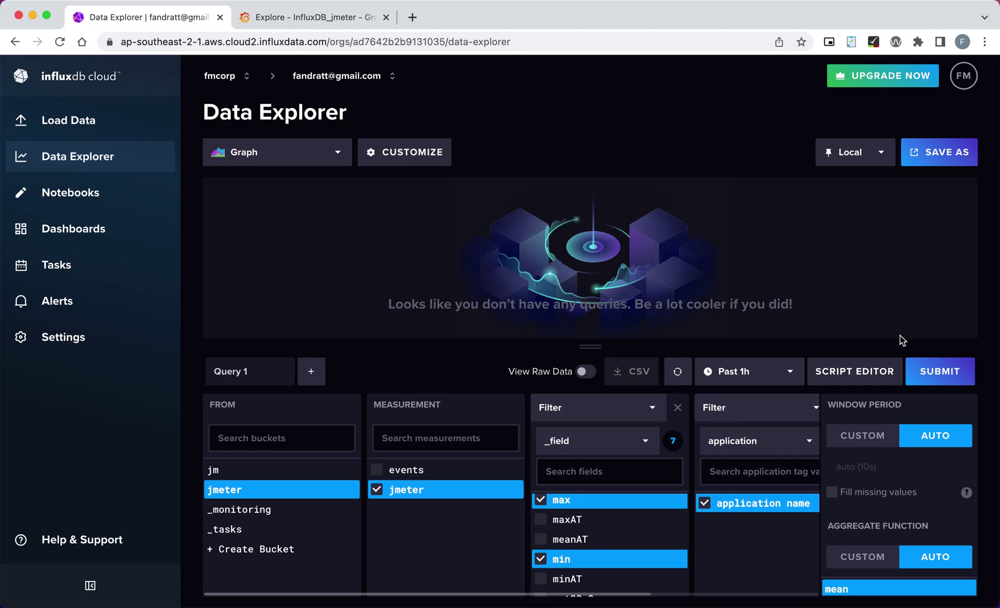
# Submit the jmeter query in Data Explorer, and copy its complete Flux code from the Script Editor
pyautogui.click(943, 381)
pyautogui.moveTo(866, 198)
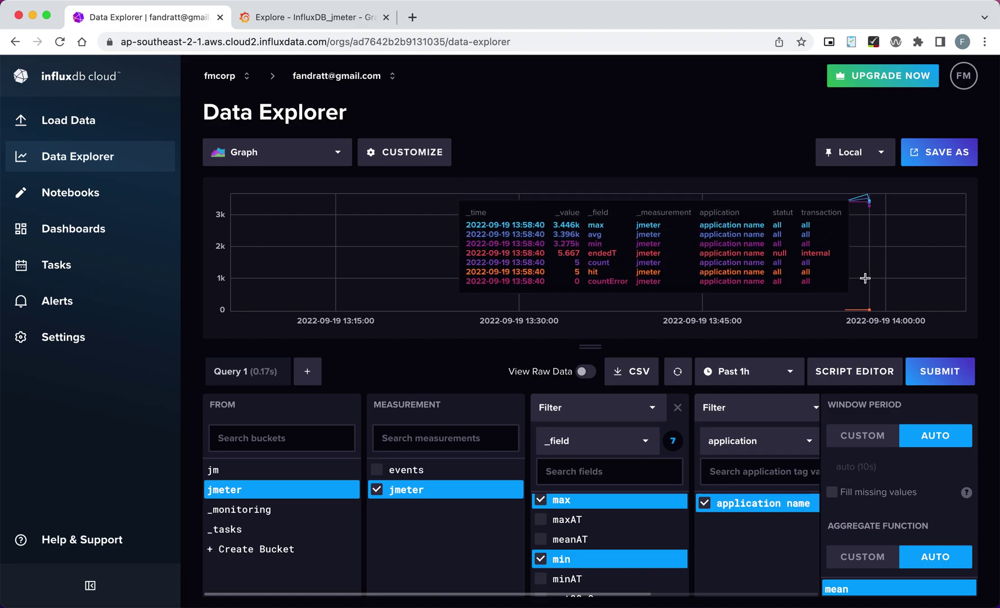
pyautogui.click(855, 376)
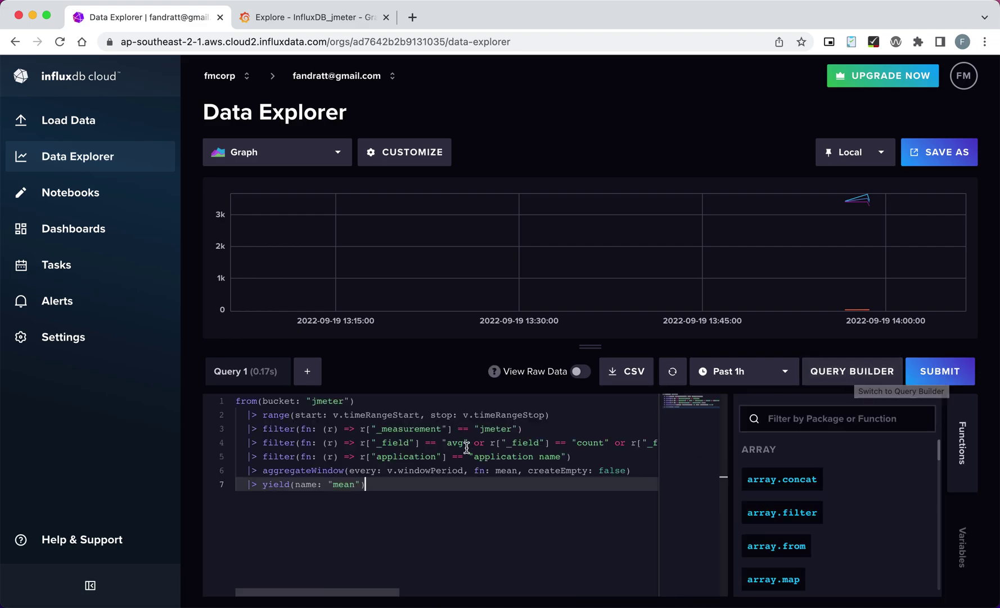
pyautogui.click(467, 446)
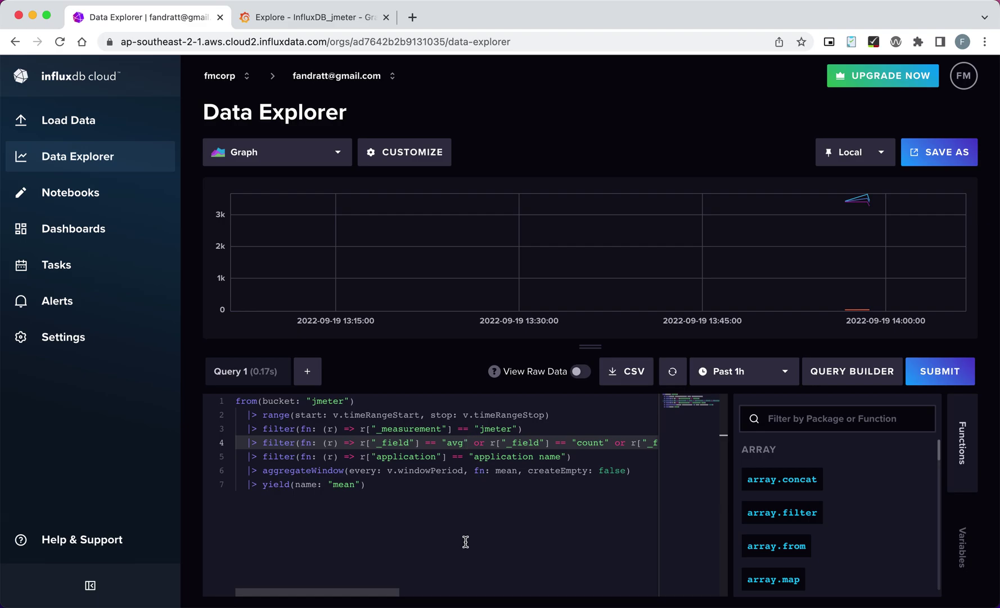
pyautogui.press('super+a')
pyautogui.press('super+c')
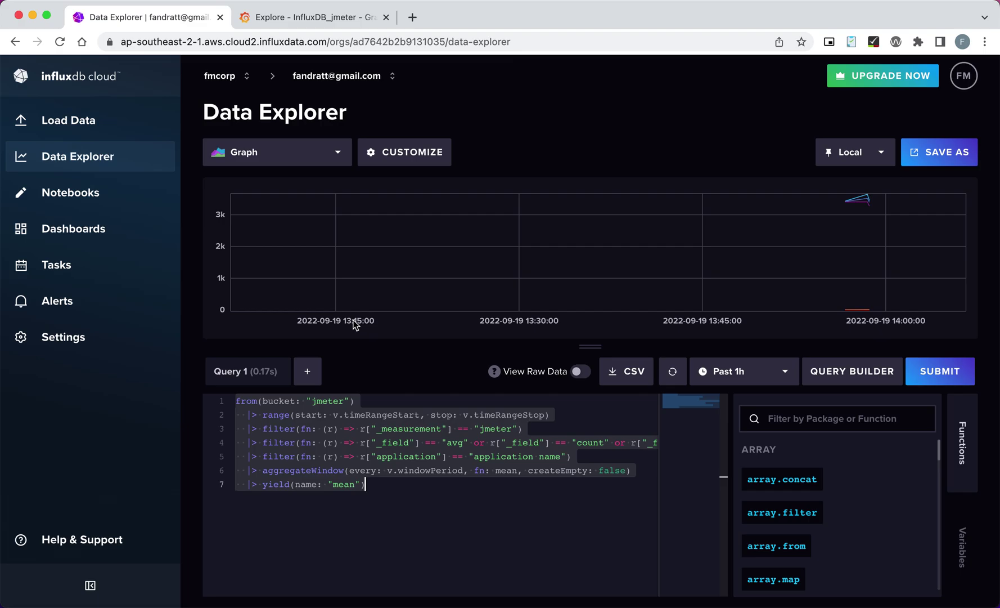
# Paste the Flux query into query A of the InfluxDB_jmeter data source in Grafana Explore, run it, and view the graph
pyautogui.click(311, 17)
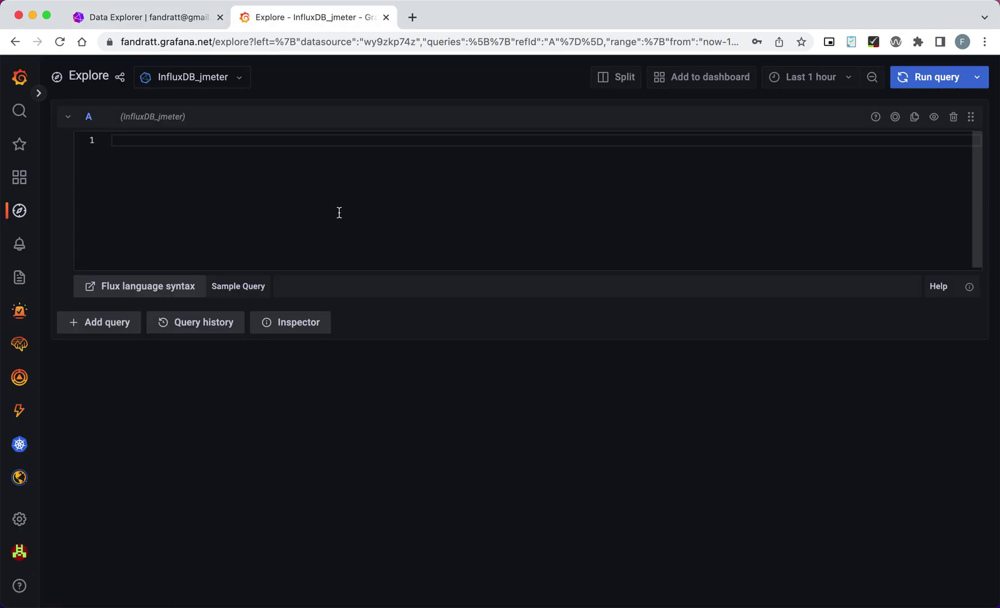
pyautogui.press('super+v')
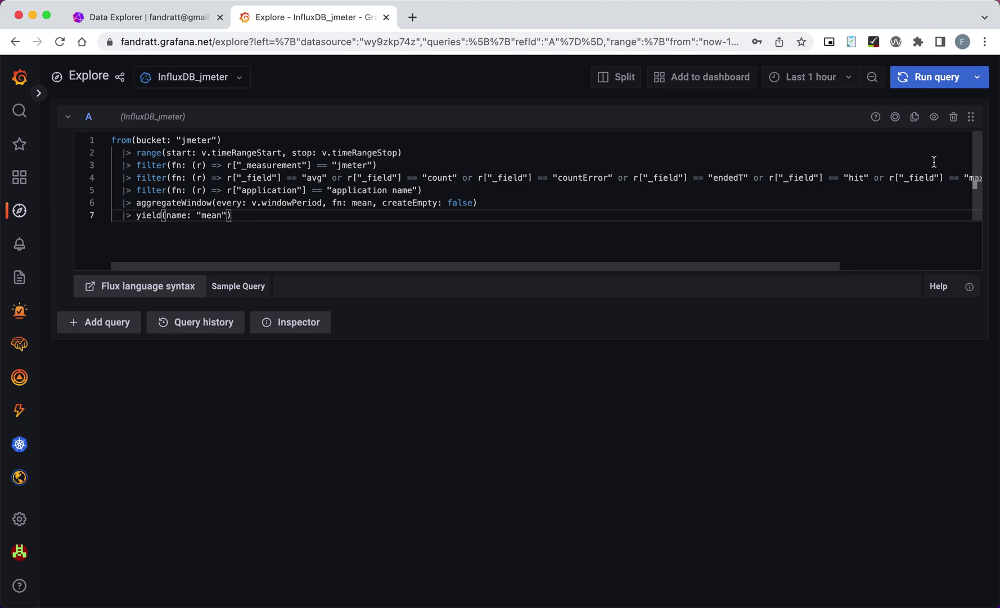
pyautogui.click(925, 84)
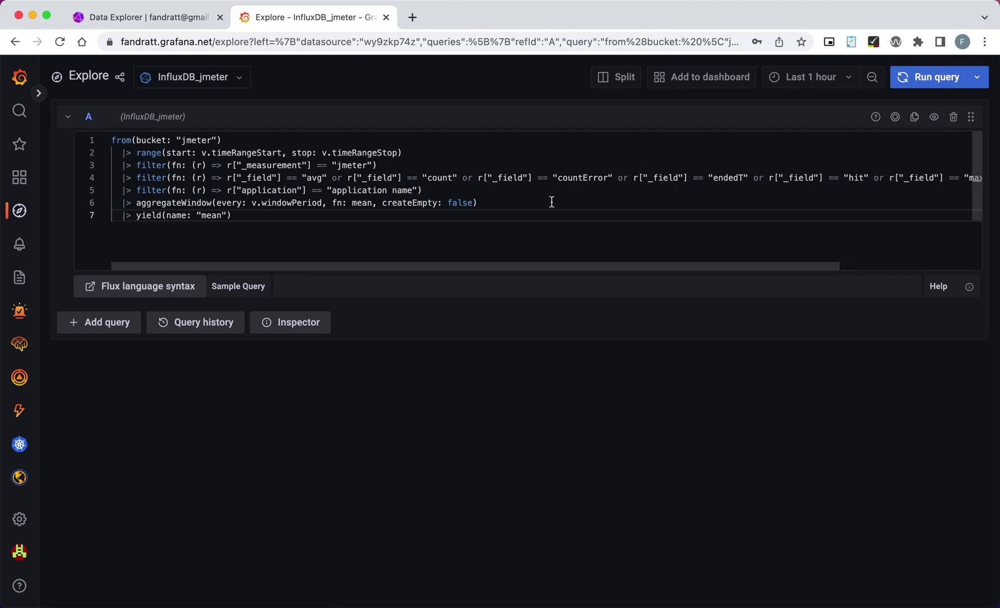
pyautogui.click(950, 85)
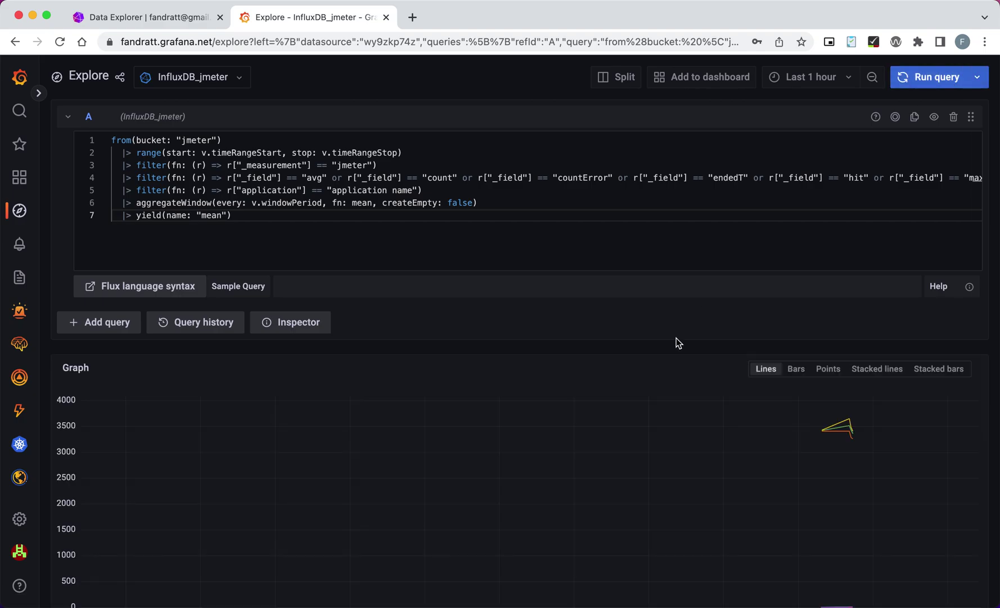
pyautogui.scroll(-3, 565, 332)
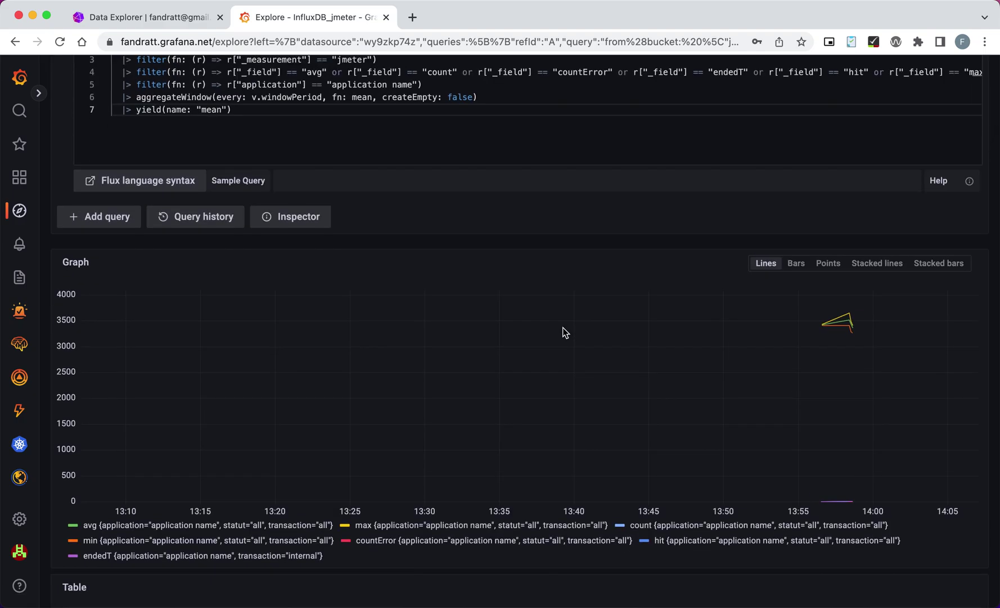
pyautogui.scroll(3, 564, 331)
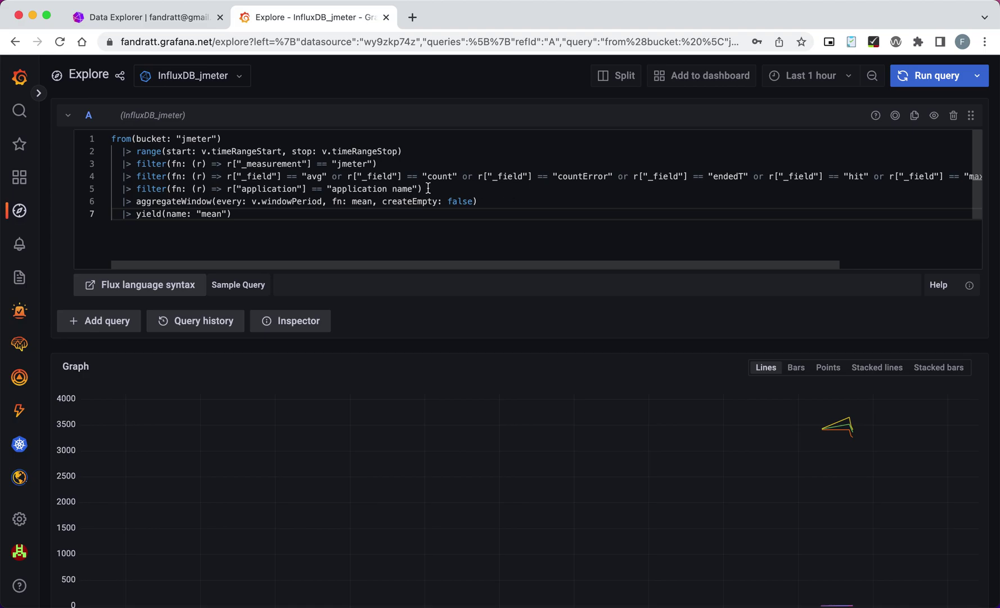
# Highlight the Flux query in Grafana Explore, and switch InfluxDB Cloud's Data Explorer back to the Query Builder
pyautogui.press('super+a')
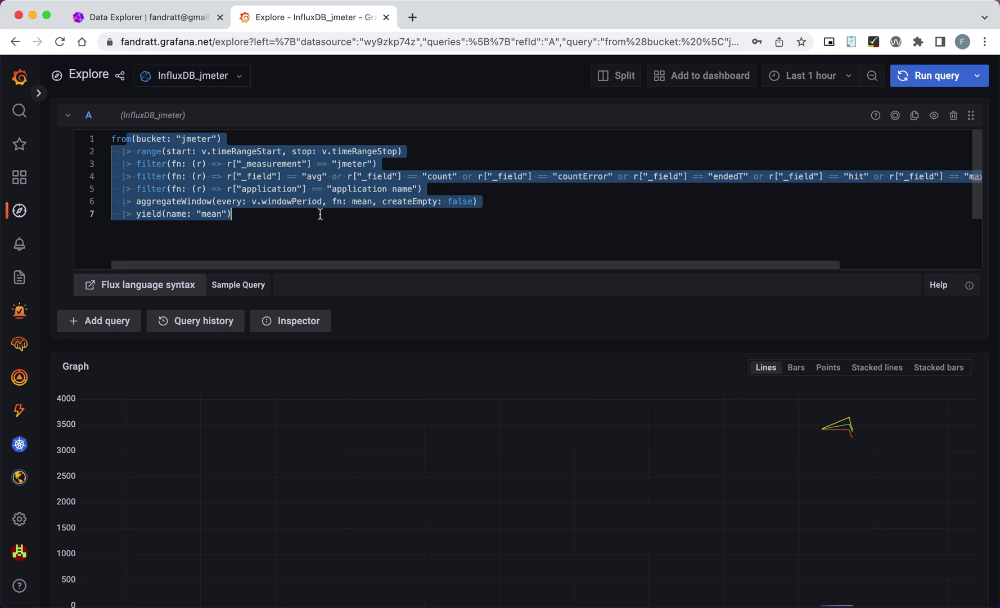
pyautogui.click(137, 18)
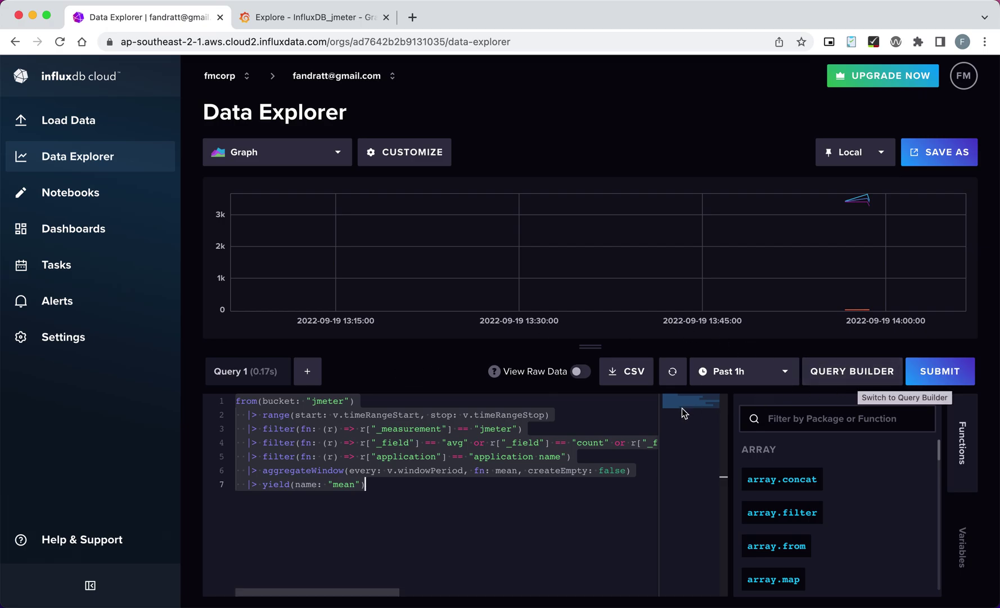
pyautogui.click(851, 372)
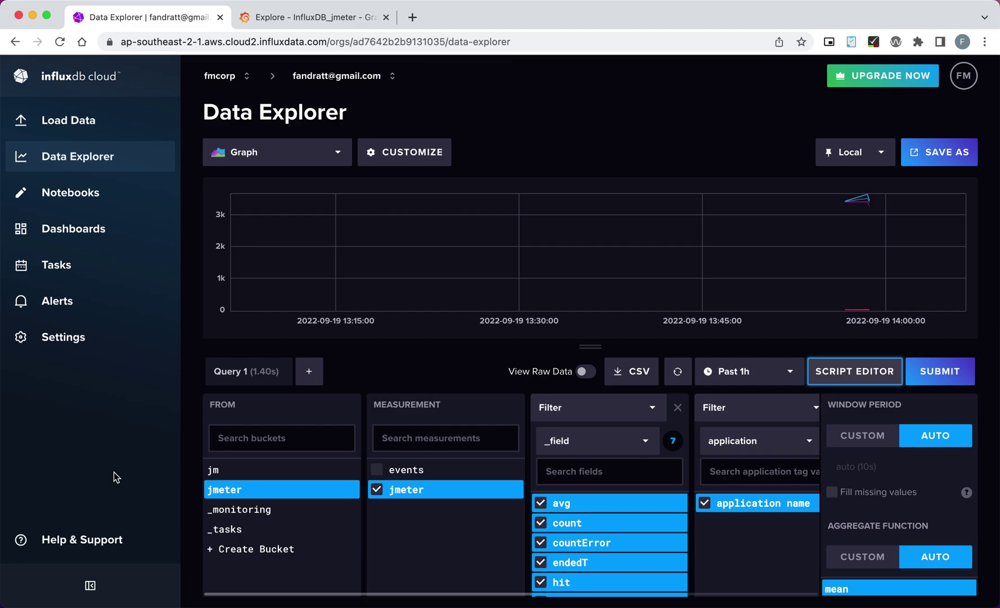
# Switch to JMeter and review the Backend Listener's measurement and influxdbToken parameters
pyautogui.press('super+Tab')
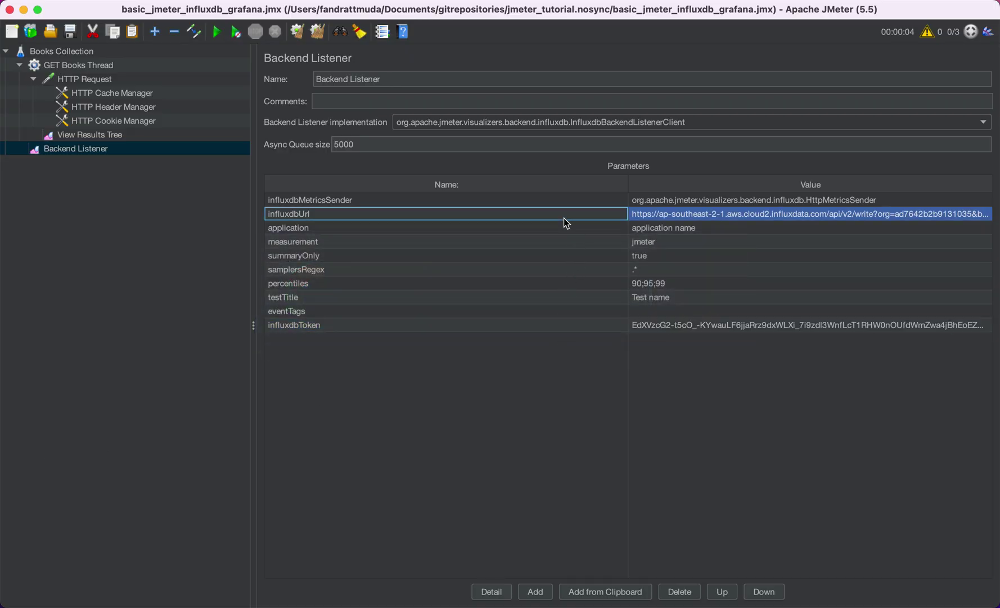
pyautogui.click(555, 247)
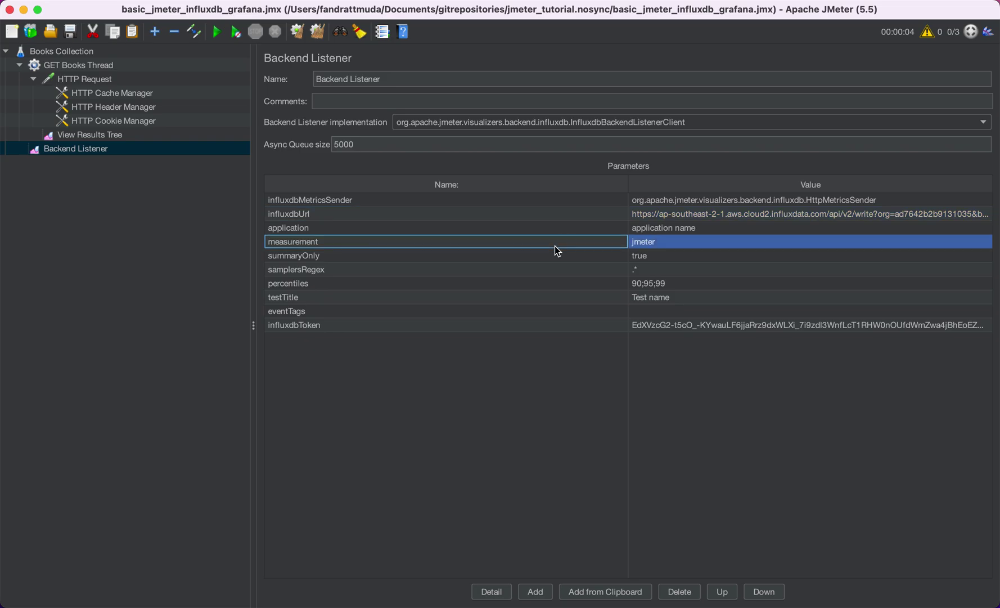
pyautogui.click(527, 326)
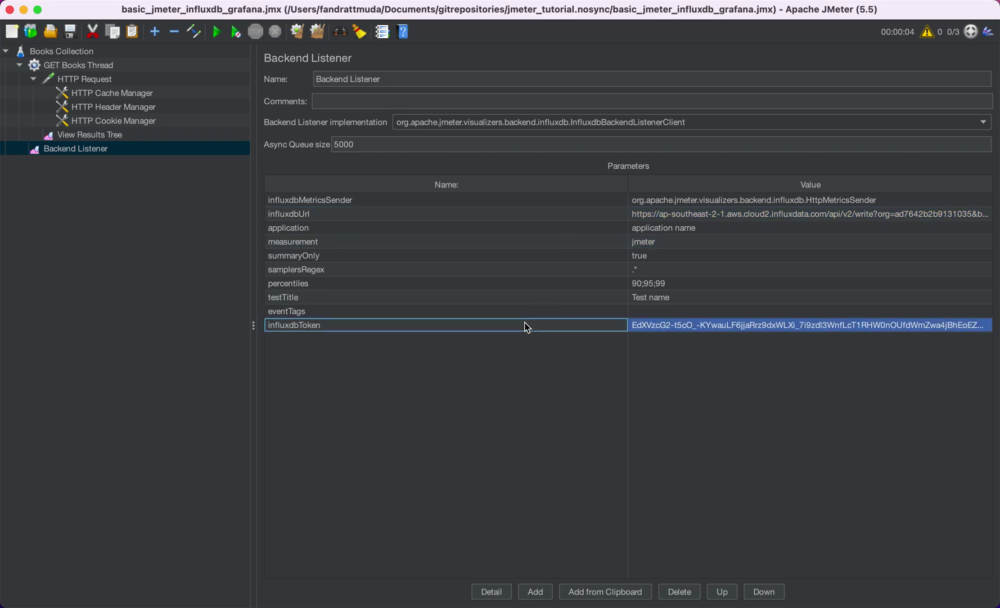